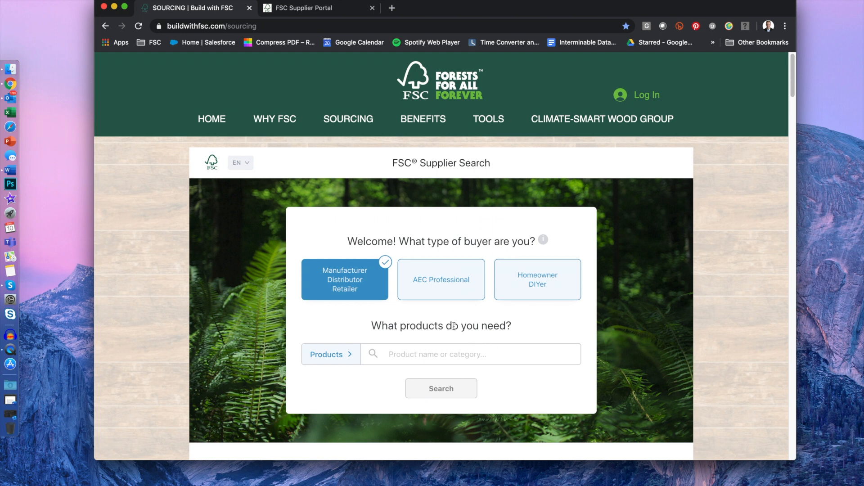
Step: Choose AEC Professional and add Domestic hardwoods, Other imported species and Eastern hardwood lumber
{"action": "left_click", "coordinate": [418, 282]}
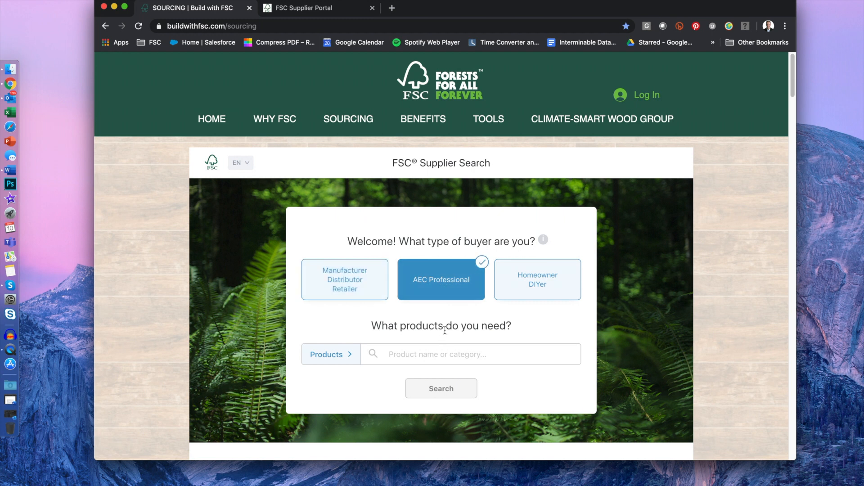
{"action": "scroll", "coordinate": [443, 332], "scroll_direction": "down", "scroll_amount": 2}
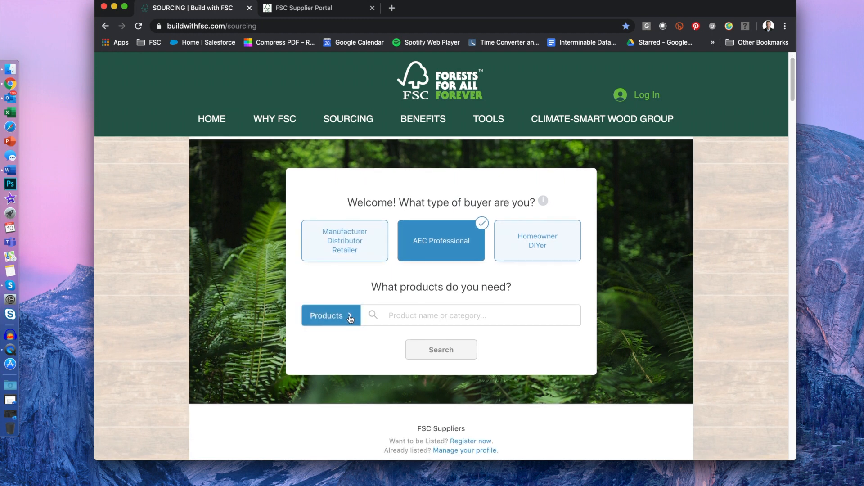
{"action": "left_click", "coordinate": [354, 321]}
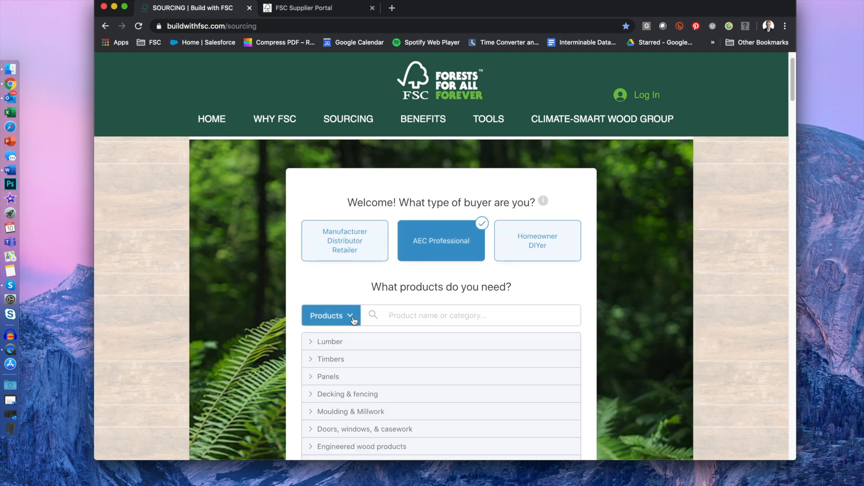
{"action": "scroll", "coordinate": [347, 299], "scroll_direction": "down", "scroll_amount": 5}
{"action": "left_click", "coordinate": [340, 248]}
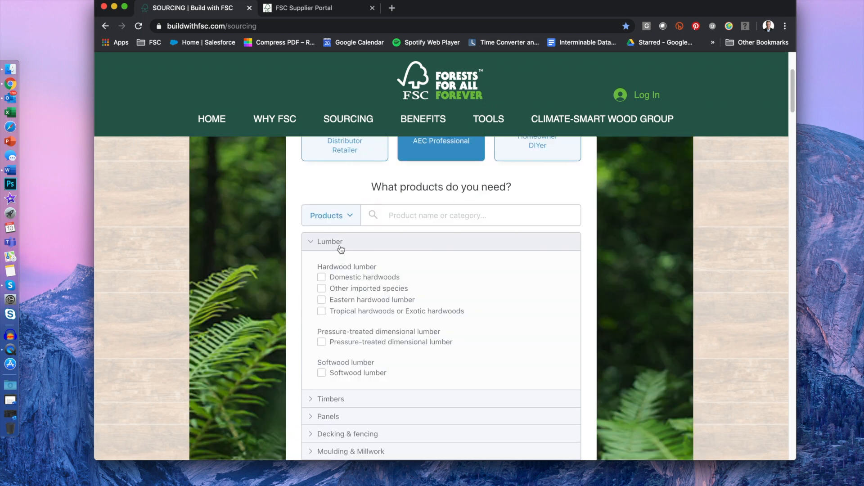
{"action": "left_click", "coordinate": [339, 278]}
{"action": "left_click", "coordinate": [341, 305]}
{"action": "left_click", "coordinate": [341, 317]}
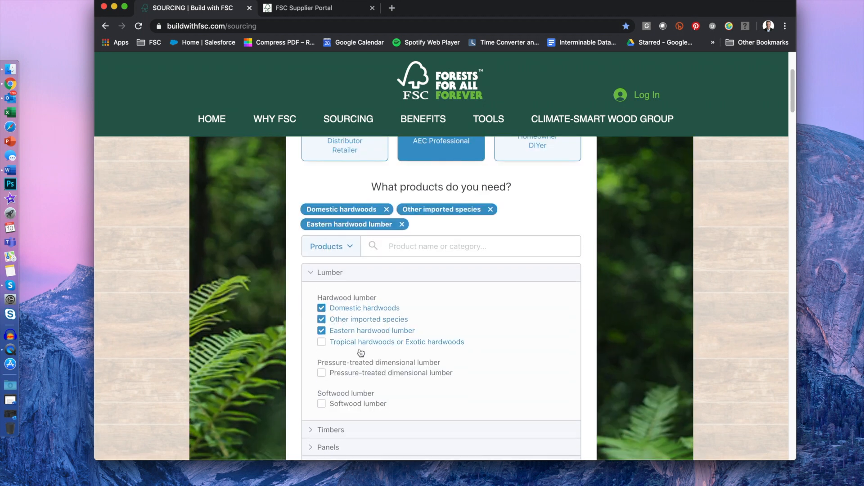
Step: Add Posts & beams, Particle board, OSB and MDF to the product filter
{"action": "scroll", "coordinate": [364, 361], "scroll_direction": "down", "scroll_amount": 4}
{"action": "left_click", "coordinate": [363, 346]}
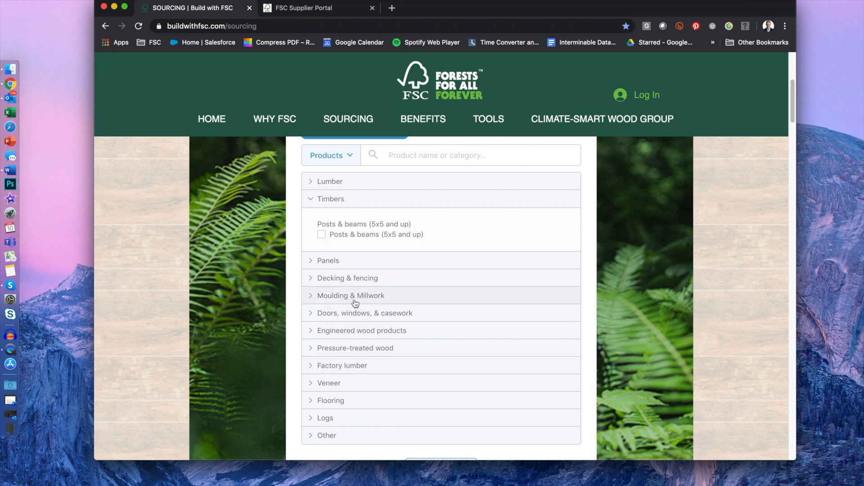
{"action": "left_click", "coordinate": [331, 235]}
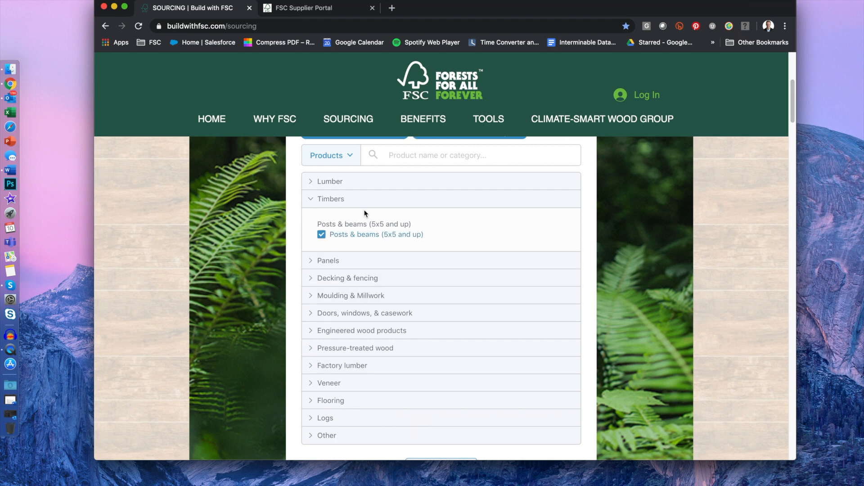
{"action": "left_click", "coordinate": [360, 261]}
{"action": "left_click", "coordinate": [337, 295]}
{"action": "left_click", "coordinate": [338, 298]}
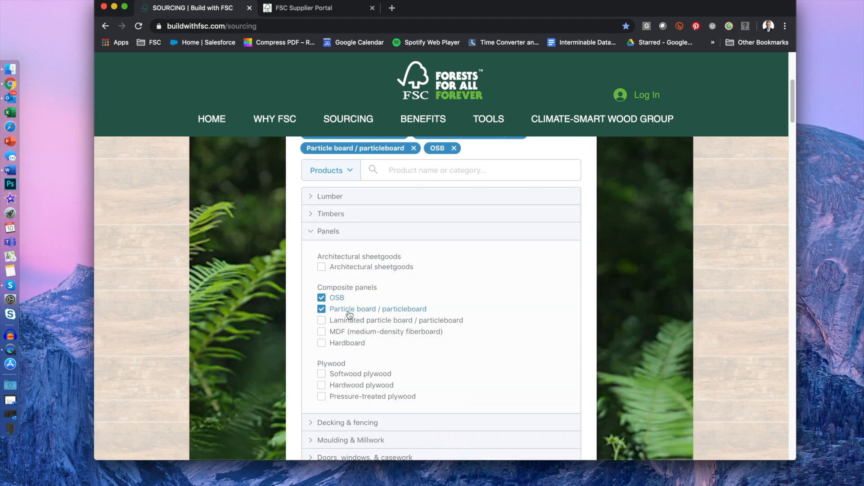
{"action": "left_click", "coordinate": [374, 328]}
Step: Add Softwood plywood, Hardwood plywood and Trim & moulding, listing 127 suppliers
{"action": "scroll", "coordinate": [404, 367], "scroll_direction": "down", "scroll_amount": 5}
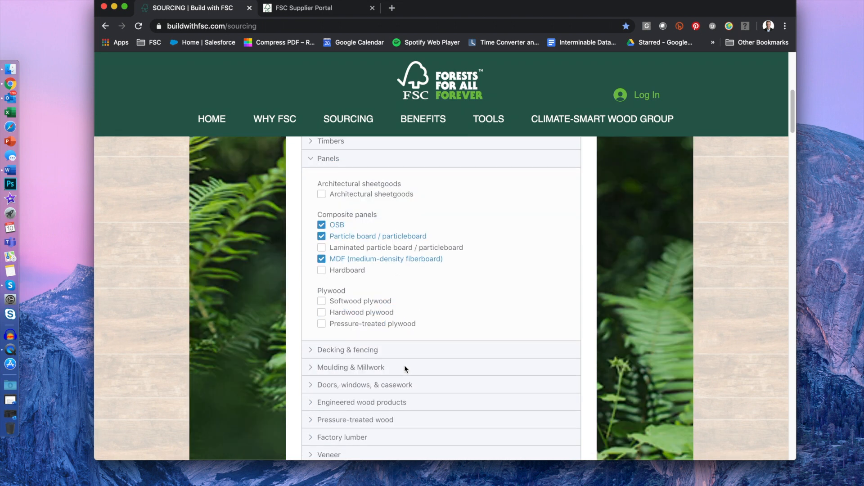
{"action": "left_click", "coordinate": [351, 282]}
{"action": "left_click", "coordinate": [351, 296]}
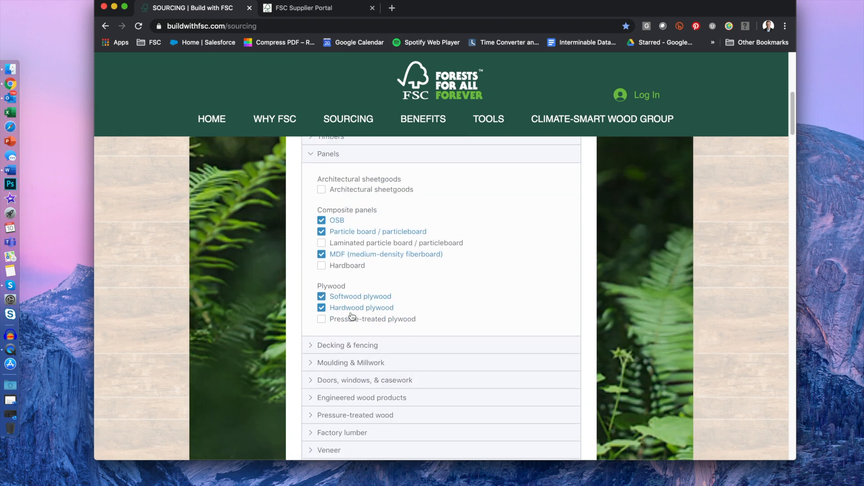
{"action": "scroll", "coordinate": [370, 342], "scroll_direction": "down", "scroll_amount": 5}
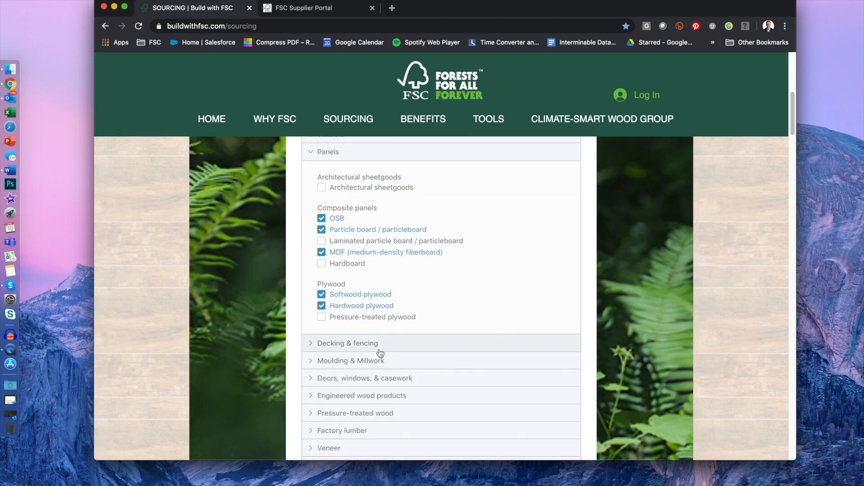
{"action": "left_click", "coordinate": [361, 251]}
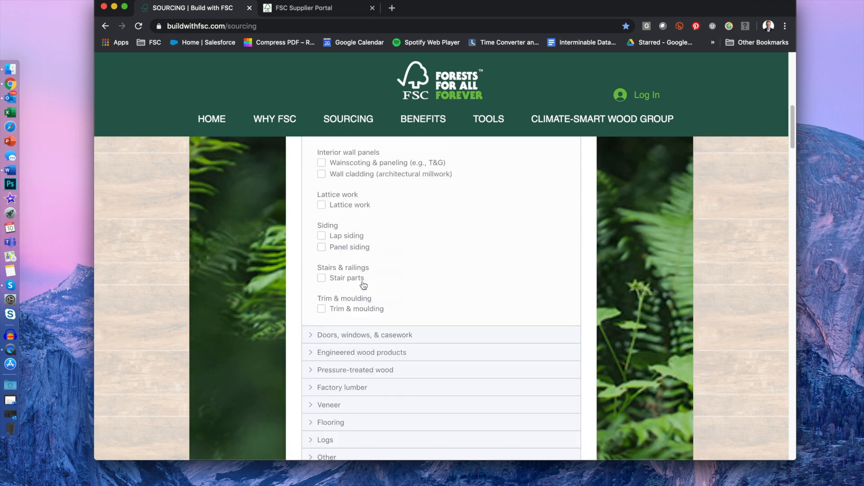
{"action": "left_click", "coordinate": [354, 309]}
{"action": "scroll", "coordinate": [360, 315], "scroll_direction": "down", "scroll_amount": 4}
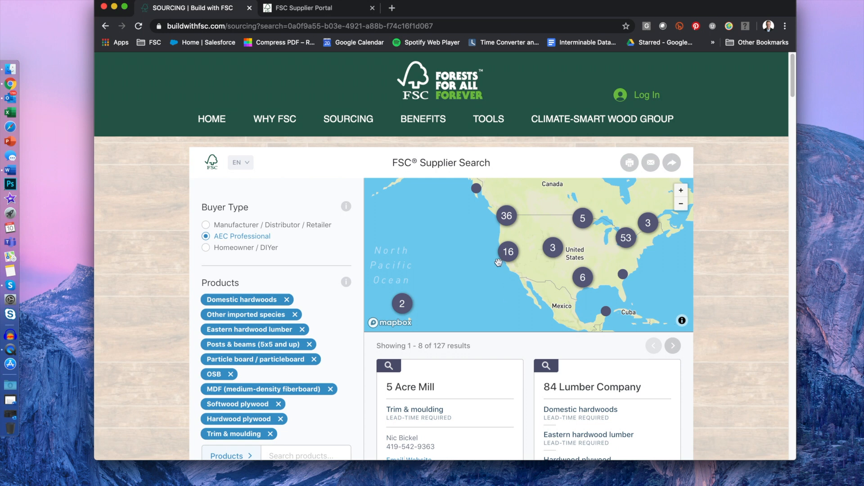
Step: Pan and zoom the supplier map across North America and Canada
{"action": "left_click_drag", "start_coordinate": [522, 285], "coordinate": [478, 293]}
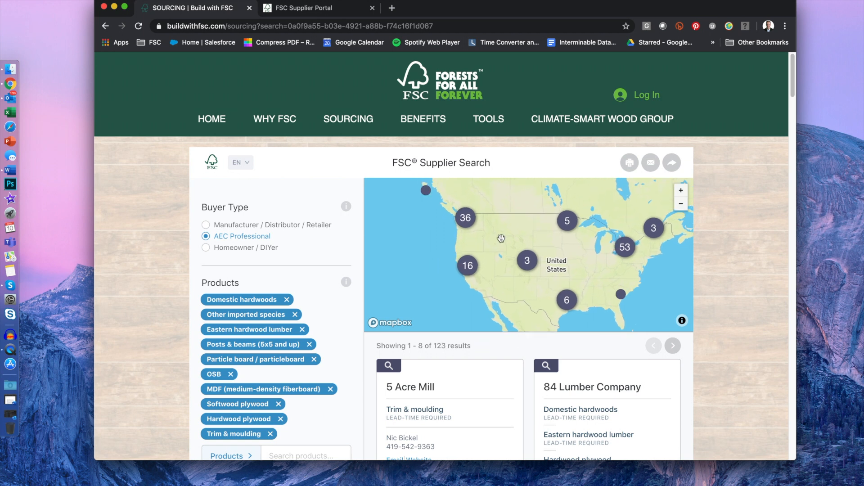
{"action": "left_click_drag", "start_coordinate": [501, 239], "coordinate": [511, 287]}
{"action": "scroll", "coordinate": [450, 261], "scroll_direction": "up", "scroll_amount": 5}
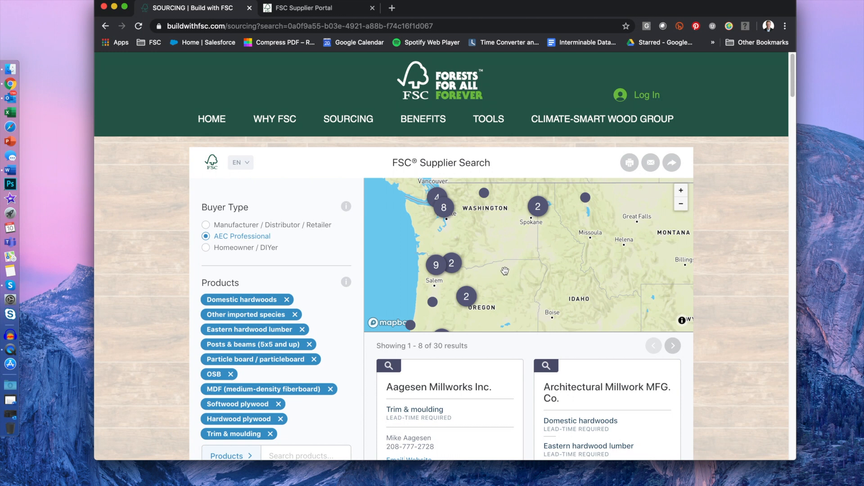
{"action": "scroll", "coordinate": [531, 288], "scroll_direction": "up", "scroll_amount": 1}
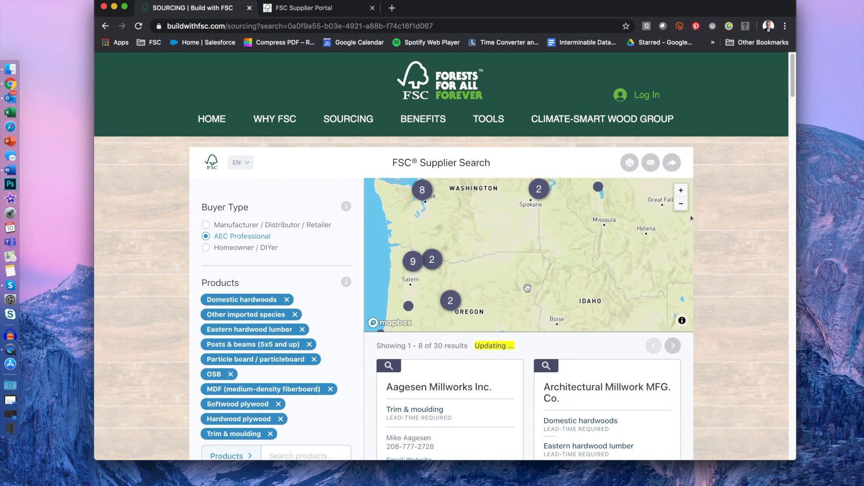
{"action": "scroll", "coordinate": [448, 356], "scroll_direction": "down", "scroll_amount": 1}
{"action": "scroll", "coordinate": [449, 356], "scroll_direction": "down", "scroll_amount": 5}
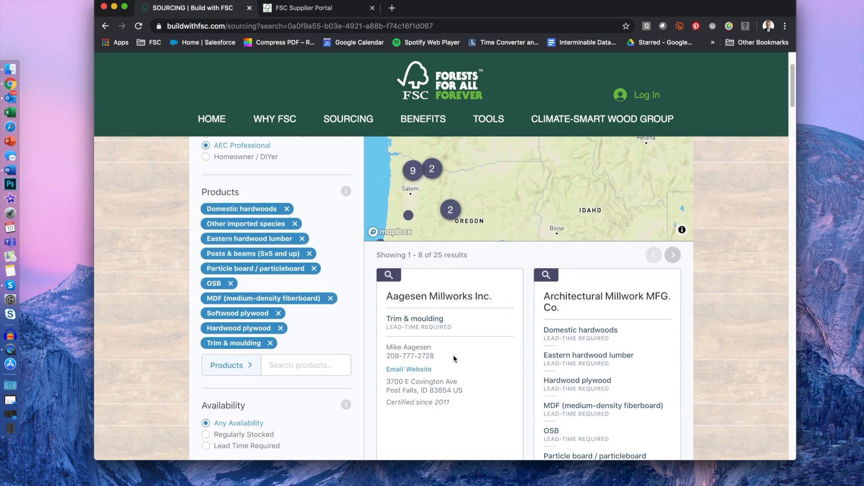
{"action": "scroll", "coordinate": [453, 355], "scroll_direction": "up", "scroll_amount": 5}
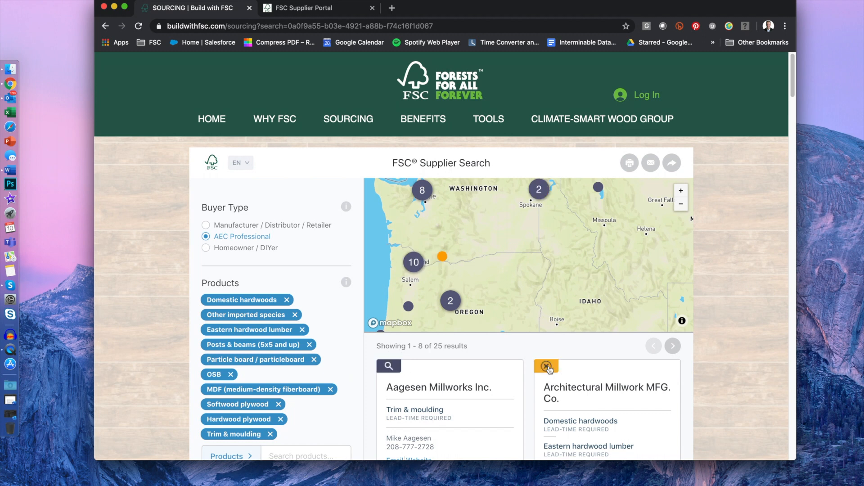
{"action": "scroll", "coordinate": [441, 387], "scroll_direction": "down", "scroll_amount": 5}
{"action": "scroll", "coordinate": [301, 414], "scroll_direction": "down", "scroll_amount": 1}
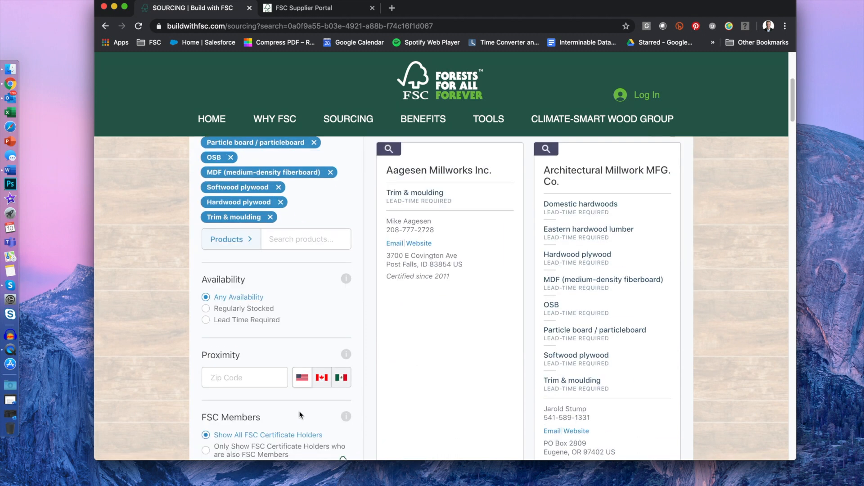
Step: Enter proximity zip code 55317 and move the map to Minnesota and Wisconsin
{"action": "left_click", "coordinate": [258, 381]}
{"action": "type", "text": "55317"}
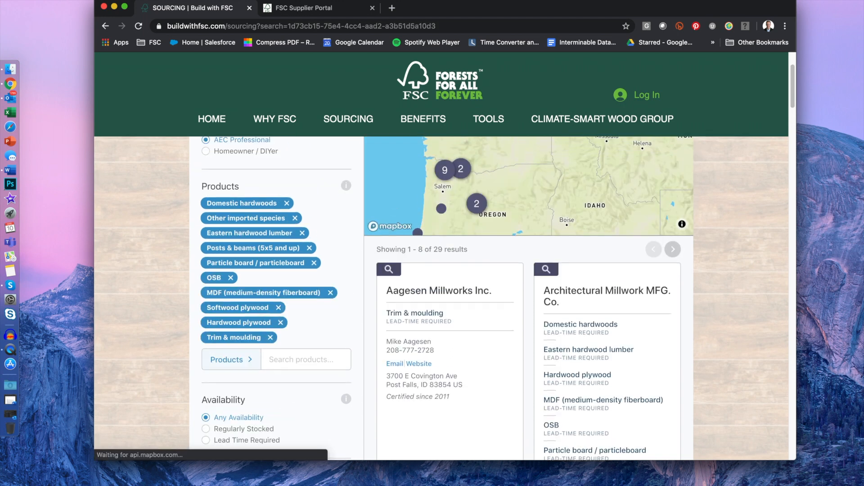
{"action": "left_click_drag", "start_coordinate": [549, 269], "coordinate": [427, 277]}
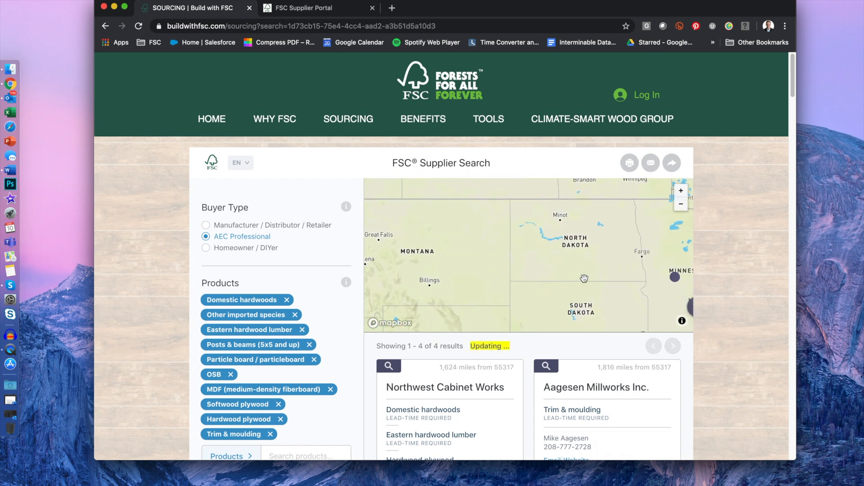
{"action": "left_click_drag", "start_coordinate": [584, 277], "coordinate": [477, 266]}
{"action": "left_click_drag", "start_coordinate": [550, 286], "coordinate": [451, 261]}
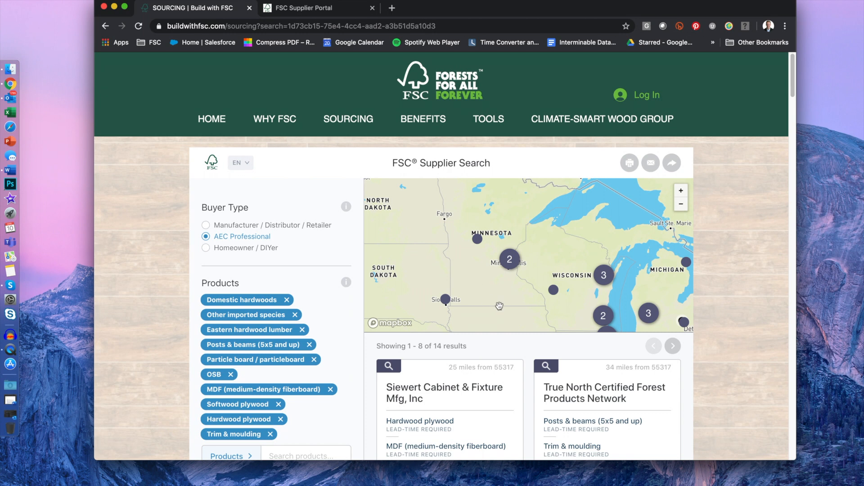
Step: Switch the page to Spanish, then French, and pan the map across the Great Lakes
{"action": "left_click", "coordinate": [246, 167]}
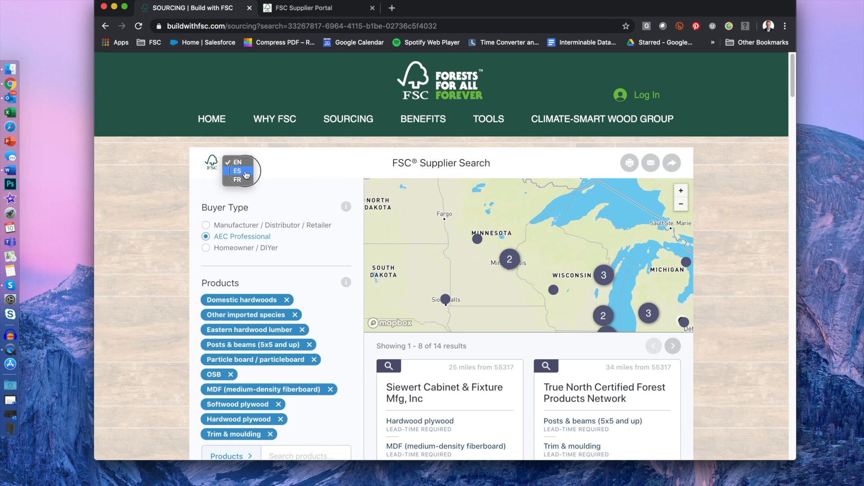
{"action": "left_click", "coordinate": [246, 176]}
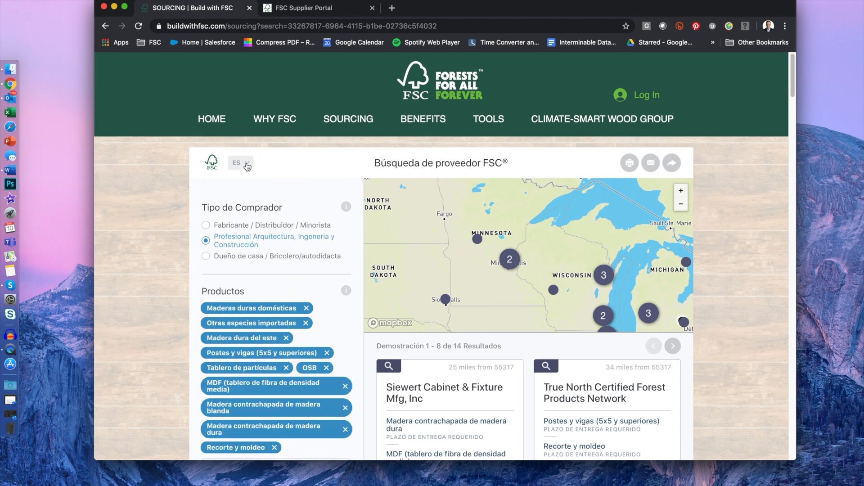
{"action": "left_click", "coordinate": [247, 166]}
{"action": "left_click", "coordinate": [247, 171]}
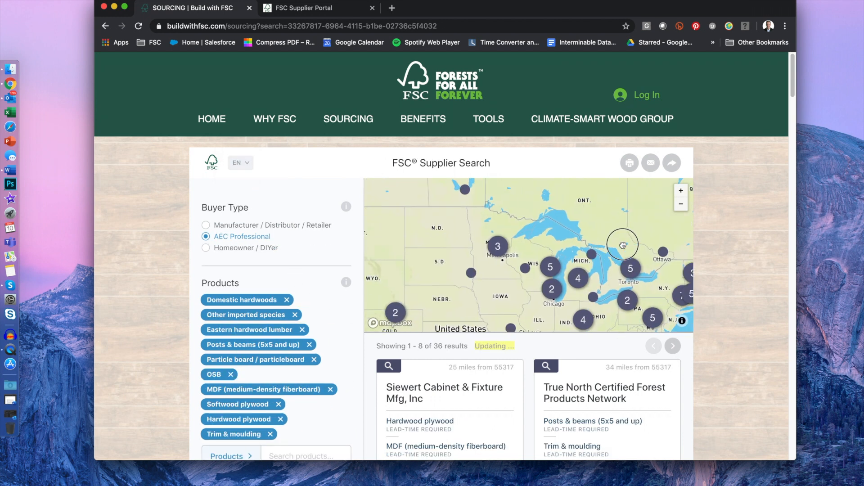
{"action": "left_click_drag", "start_coordinate": [623, 244], "coordinate": [548, 237]}
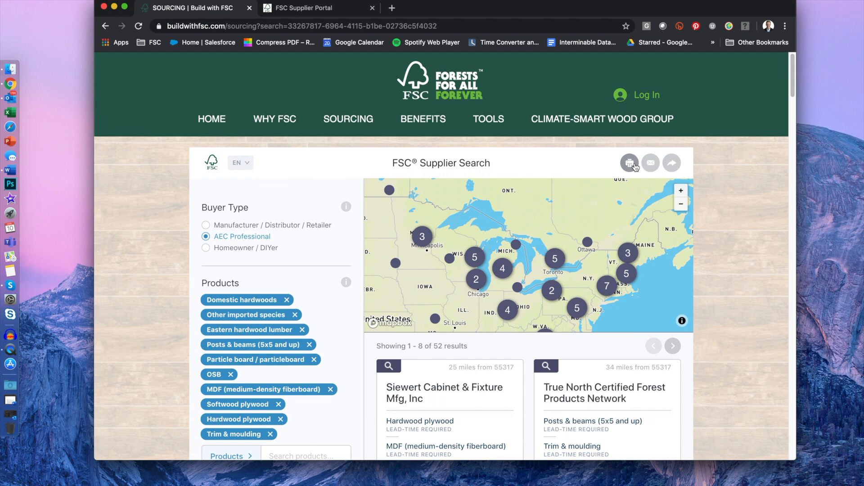
Step: Print the supplier results, scroll through the five-page preview, then cancel it
{"action": "left_click", "coordinate": [632, 166]}
{"action": "scroll", "coordinate": [426, 275], "scroll_direction": "down", "scroll_amount": 10}
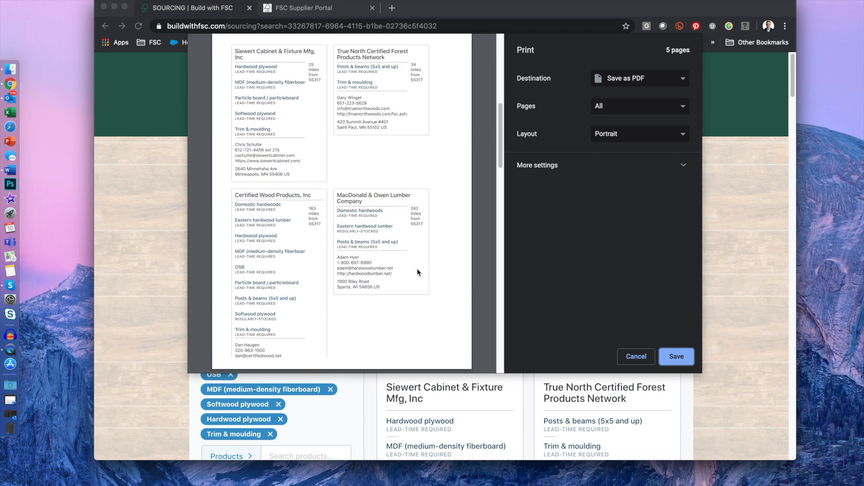
{"action": "scroll", "coordinate": [416, 272], "scroll_direction": "up", "scroll_amount": 10}
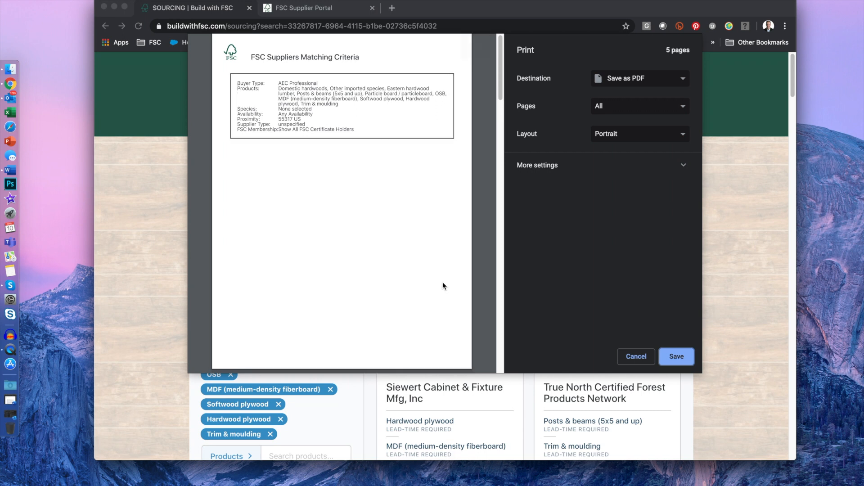
{"action": "scroll", "coordinate": [442, 285], "scroll_direction": "down", "scroll_amount": 10}
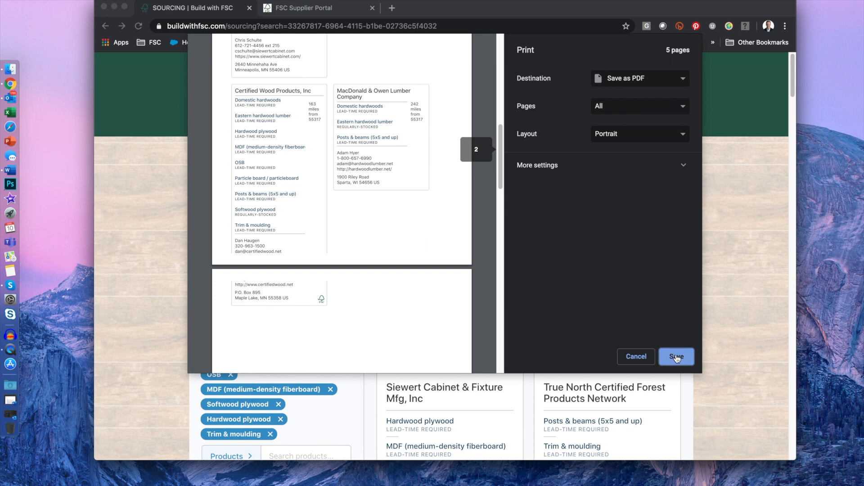
{"action": "left_click", "coordinate": [636, 357]}
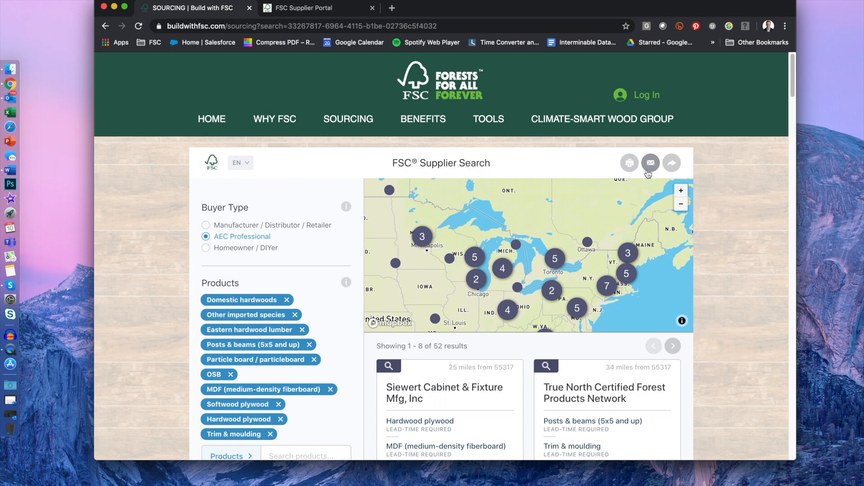
Step: Compose an inquiry to Siewert Cabinet, True North Certified and Certified Wood Products, then close the picker
{"action": "left_click", "coordinate": [651, 168]}
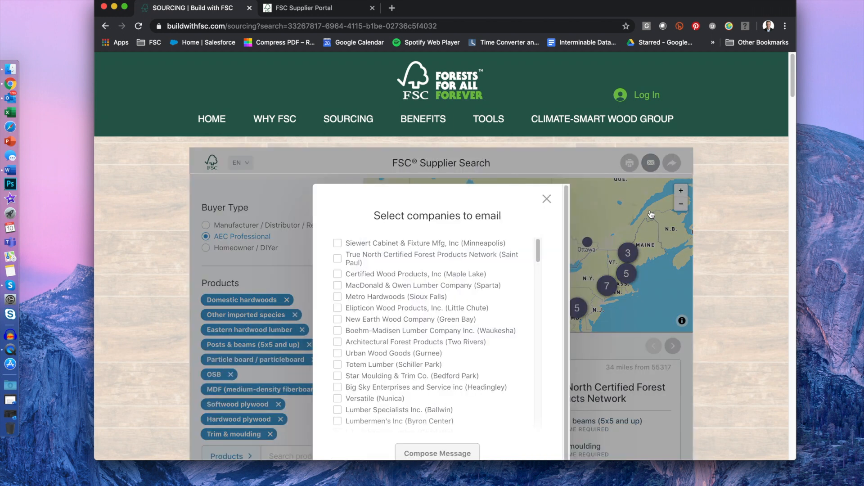
{"action": "left_click", "coordinate": [338, 243]}
{"action": "left_click", "coordinate": [338, 259]}
{"action": "left_click", "coordinate": [338, 273]}
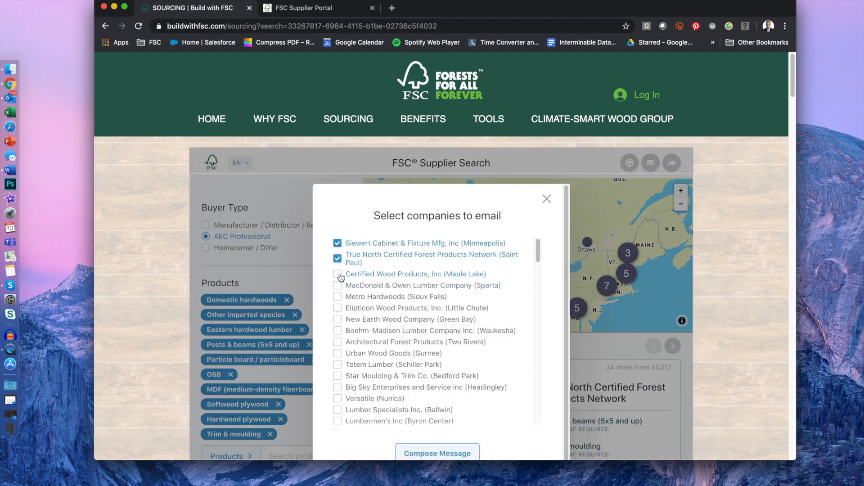
{"action": "left_click", "coordinate": [438, 453]}
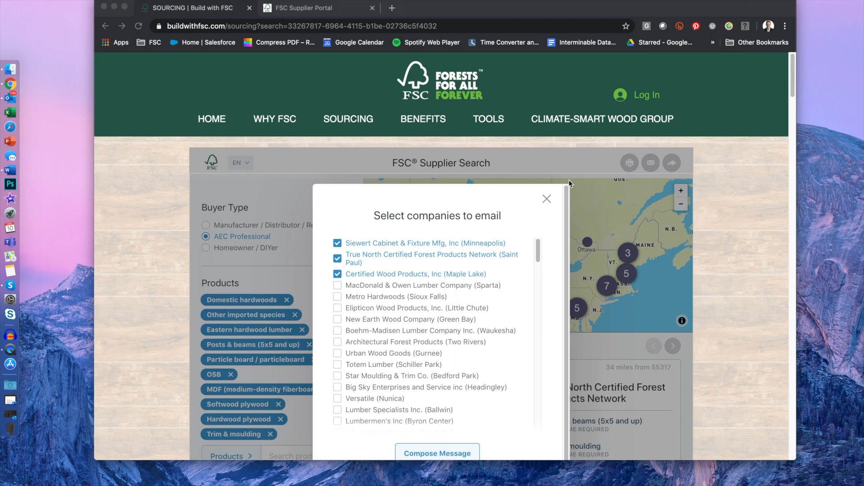
{"action": "left_click", "coordinate": [547, 200]}
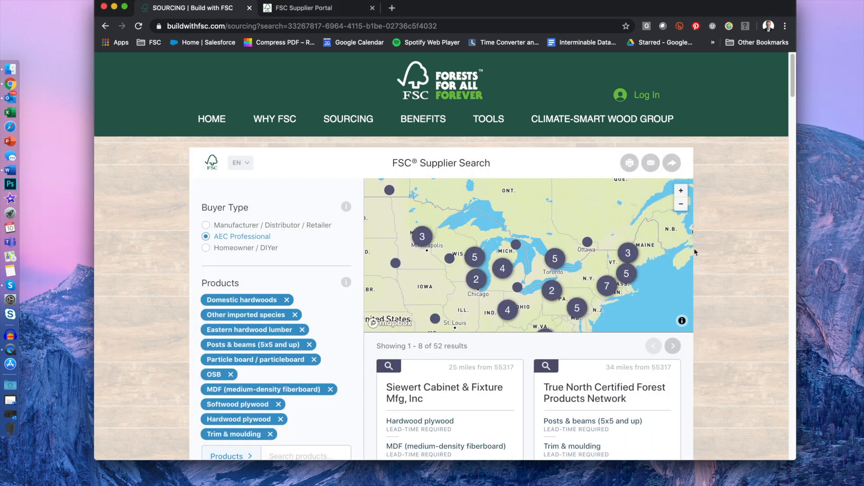
Step: Copy the search's share link to the clipboard and close the Share dialog
{"action": "left_click", "coordinate": [672, 164]}
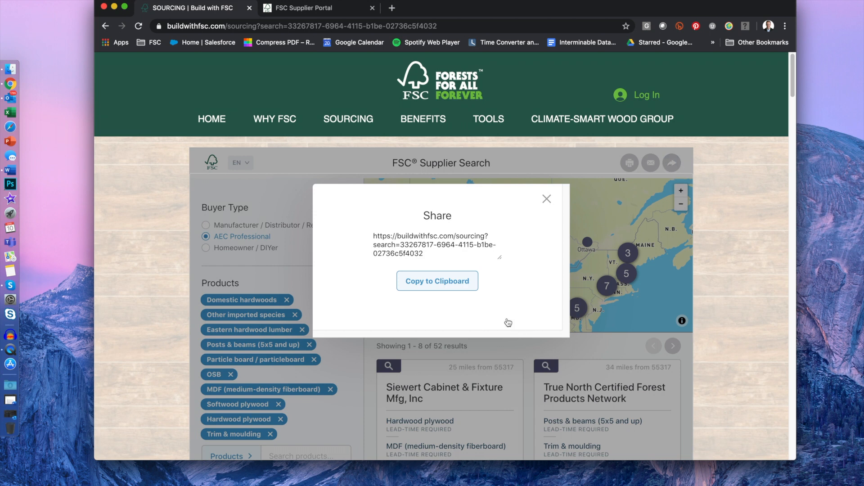
{"action": "left_click", "coordinate": [454, 284]}
{"action": "left_click", "coordinate": [546, 199]}
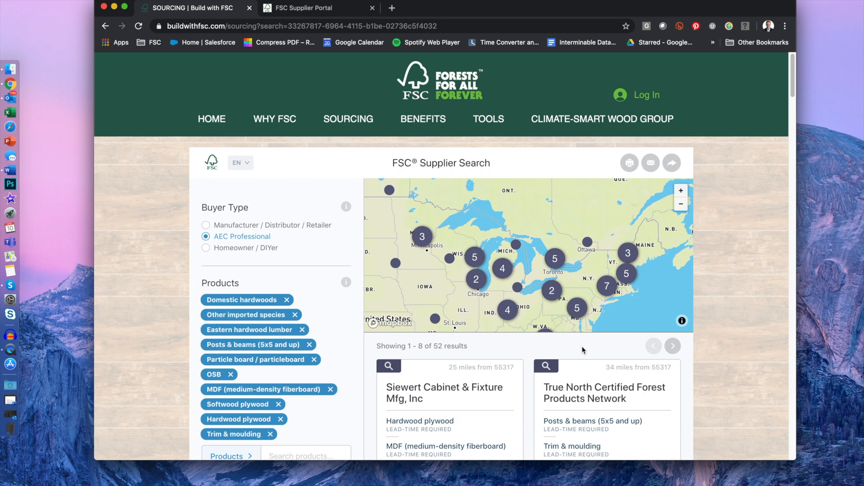
{"action": "scroll", "coordinate": [583, 349], "scroll_direction": "down", "scroll_amount": 1}
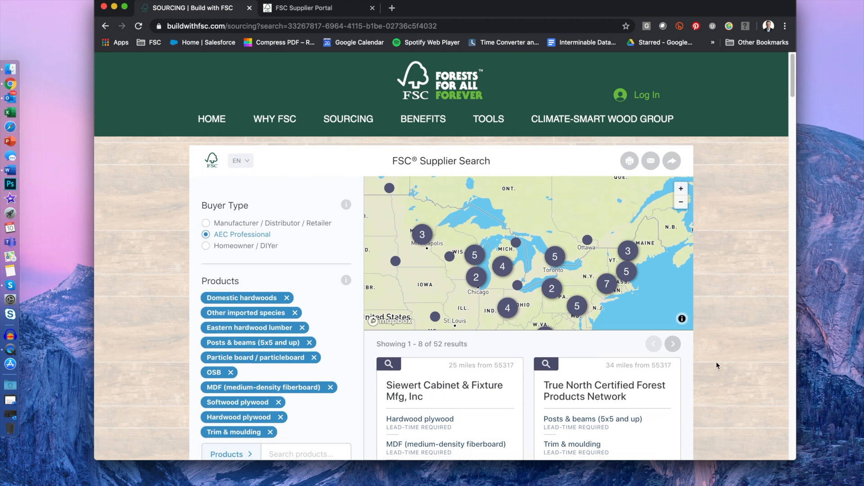
{"action": "scroll", "coordinate": [717, 366], "scroll_direction": "down", "scroll_amount": 5}
{"action": "scroll", "coordinate": [720, 363], "scroll_direction": "up", "scroll_amount": 5}
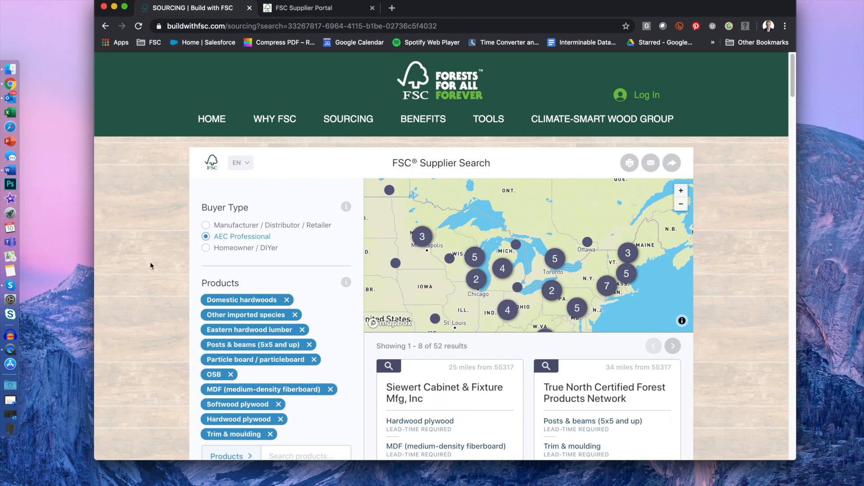
Step: Open Outlook on the 'Important - Claim your FSC Supplier account' email and read its steps
{"action": "left_click", "coordinate": [12, 99]}
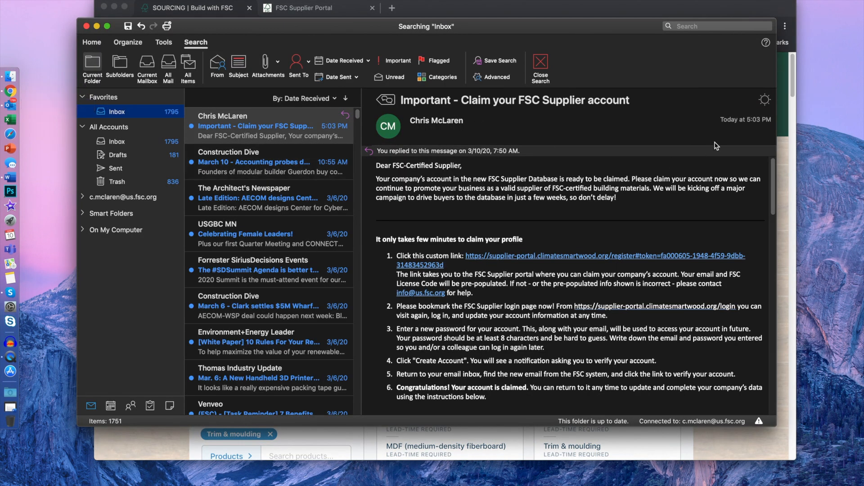
{"action": "left_click_drag", "start_coordinate": [404, 102], "coordinate": [632, 106]}
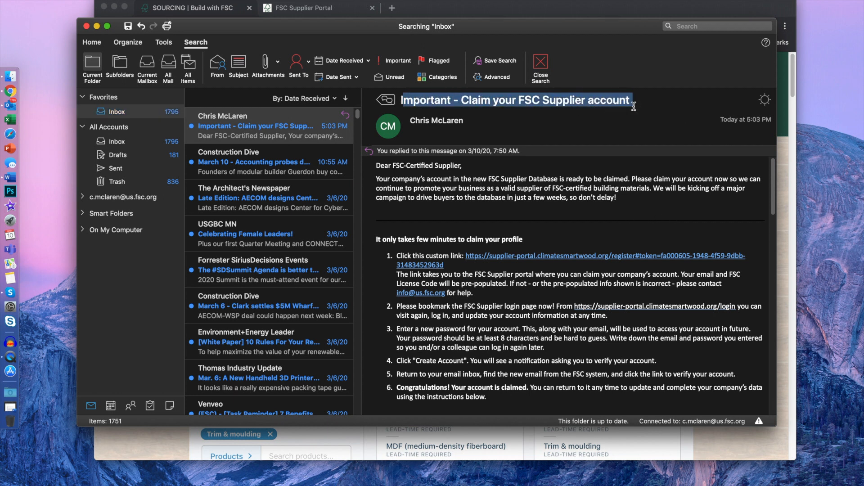
{"action": "left_click", "coordinate": [633, 106]}
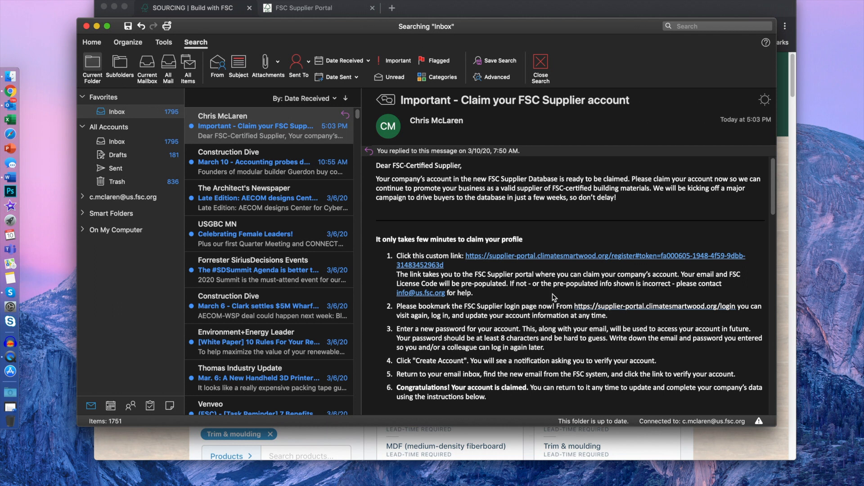
{"action": "scroll", "coordinate": [477, 311], "scroll_direction": "down", "scroll_amount": 1}
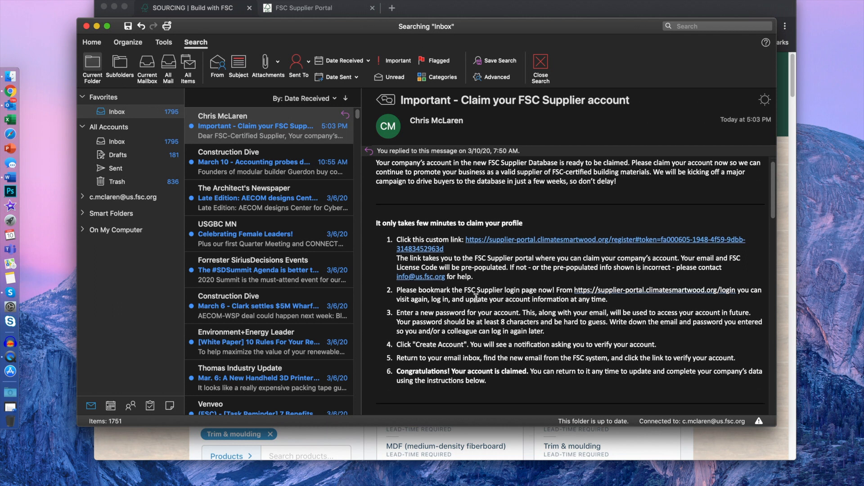
Step: Follow the claim link and fill the Create an Account form with the saved Chrome password
{"action": "left_click", "coordinate": [487, 243]}
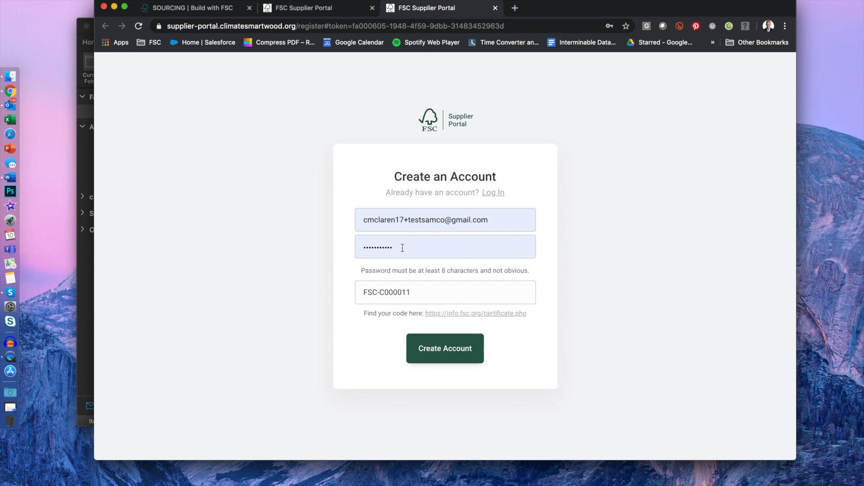
{"action": "left_click", "coordinate": [362, 217]}
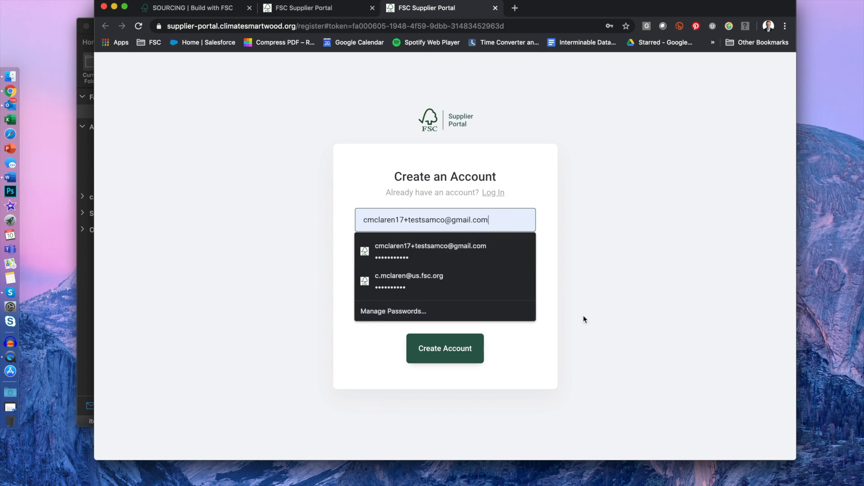
{"action": "left_click", "coordinate": [601, 310]}
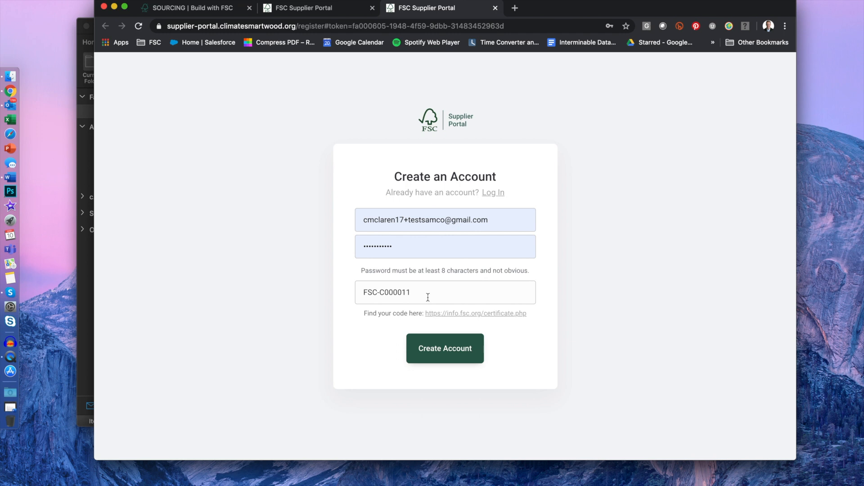
{"action": "left_click", "coordinate": [360, 247]}
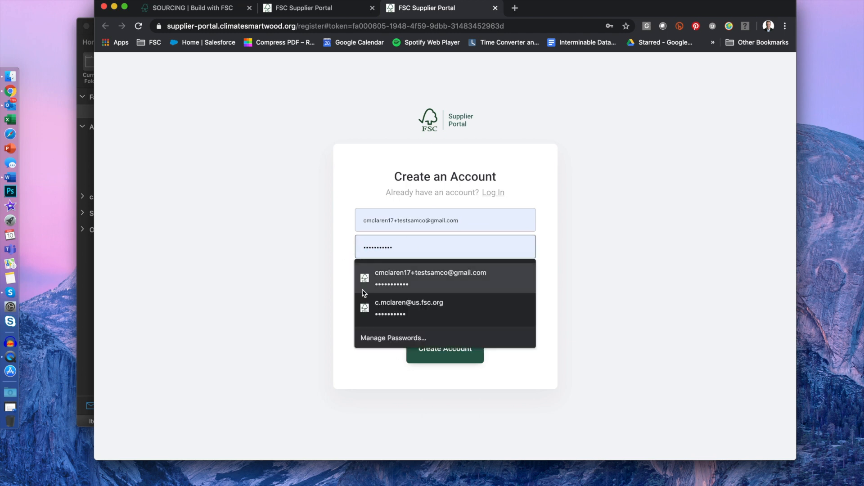
{"action": "double_click", "coordinate": [373, 244]}
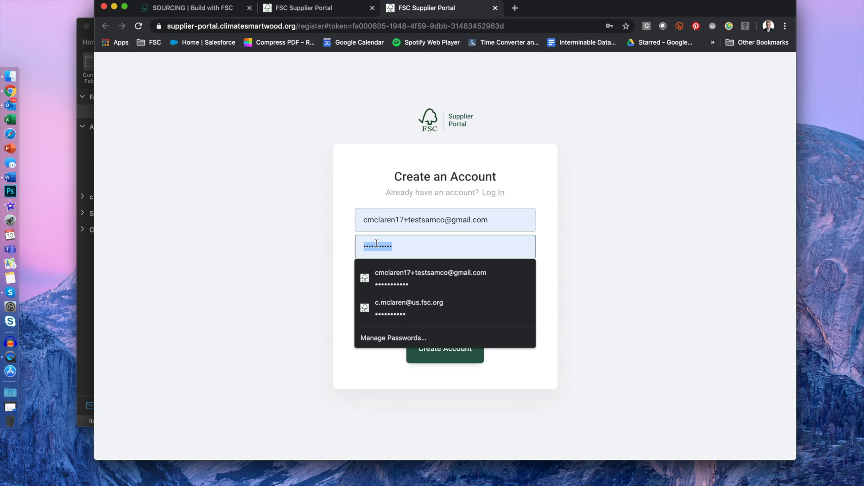
{"action": "left_click", "coordinate": [421, 273]}
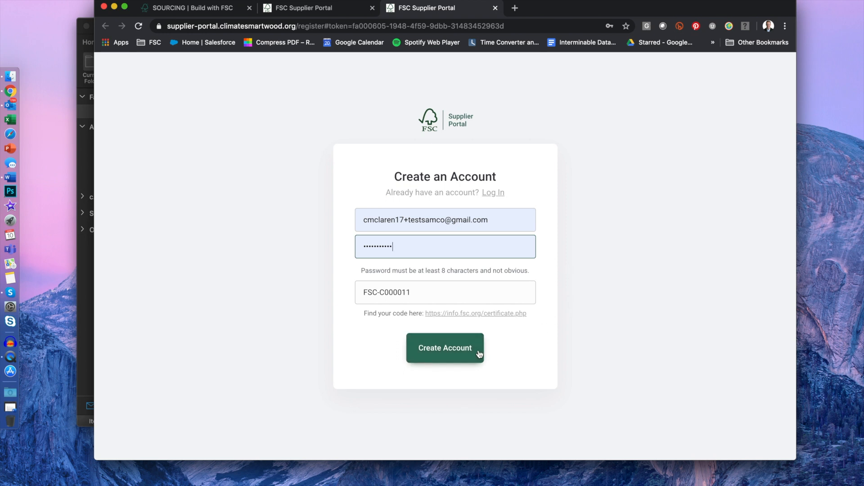
{"action": "left_click", "coordinate": [340, 12]}
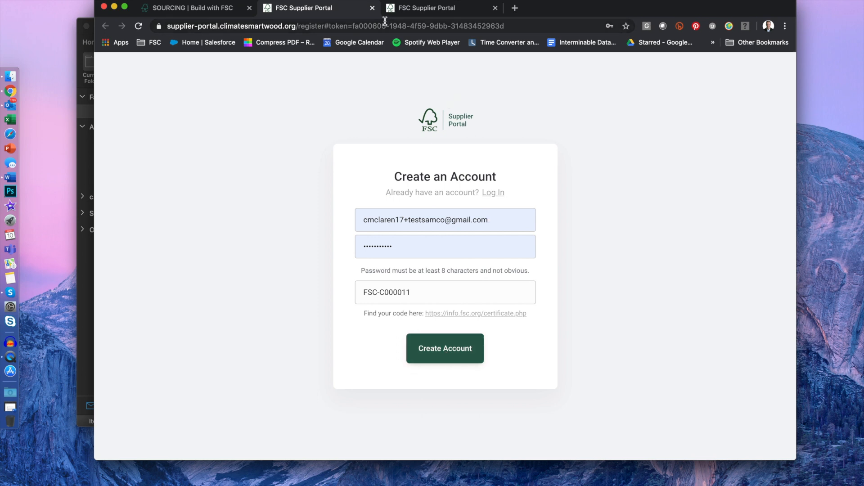
Step: Create the supplier account and scroll down the Company Profile form
{"action": "left_click", "coordinate": [447, 354]}
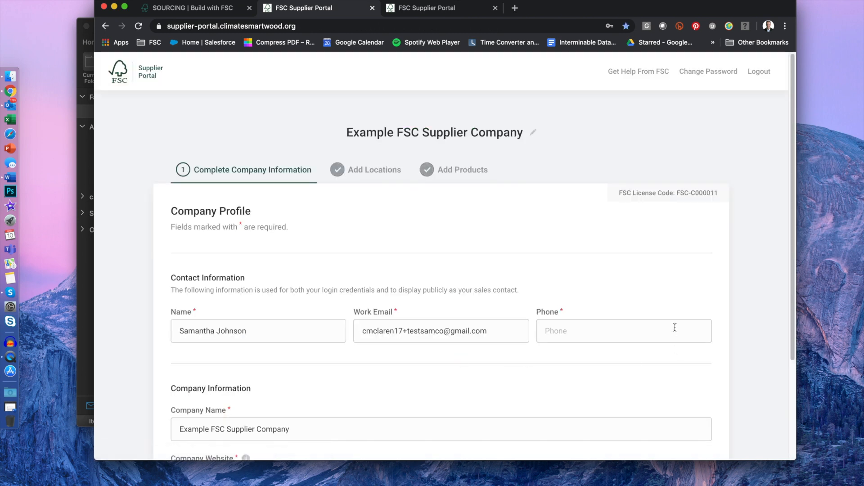
{"action": "scroll", "coordinate": [627, 296], "scroll_direction": "down", "scroll_amount": 1}
{"action": "scroll", "coordinate": [628, 296], "scroll_direction": "down", "scroll_amount": 2}
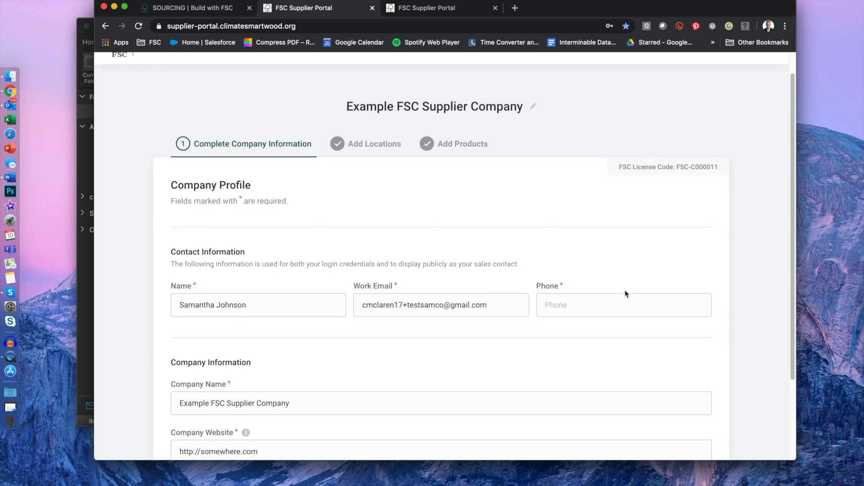
{"action": "scroll", "coordinate": [625, 293], "scroll_direction": "down", "scroll_amount": 2}
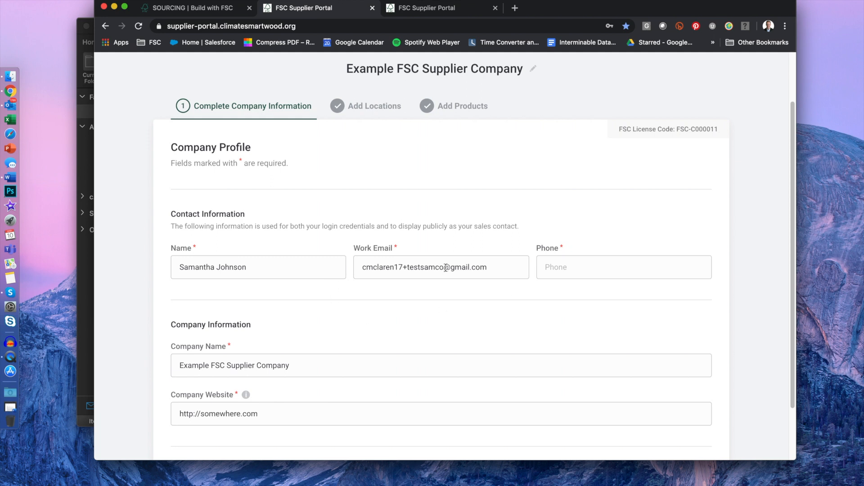
{"action": "scroll", "coordinate": [446, 311], "scroll_direction": "down", "scroll_amount": 3}
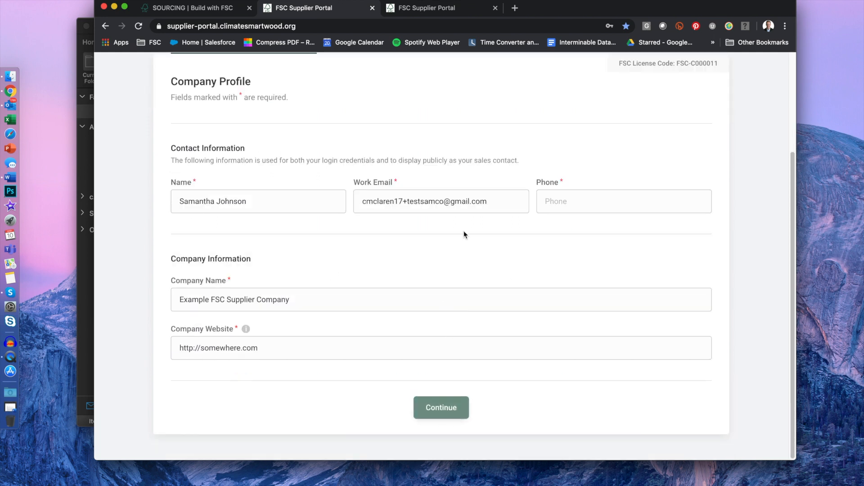
Step: Enter the contact phone number in the Phone field and review the form
{"action": "left_click", "coordinate": [590, 201]}
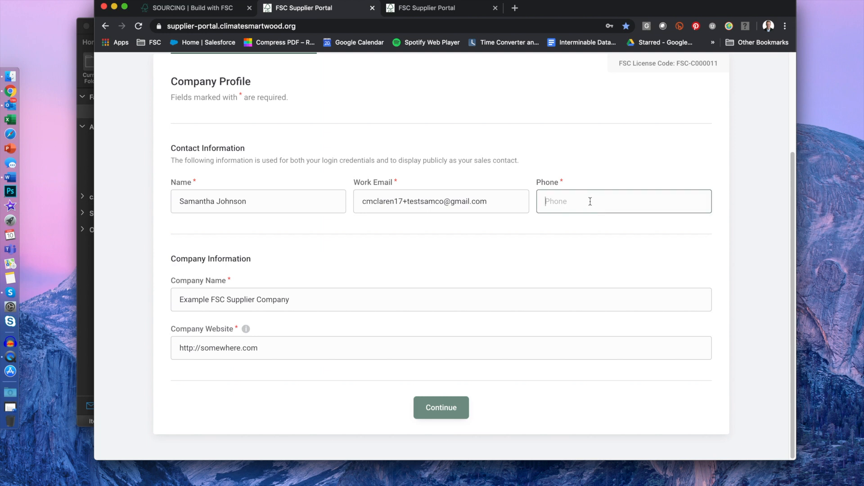
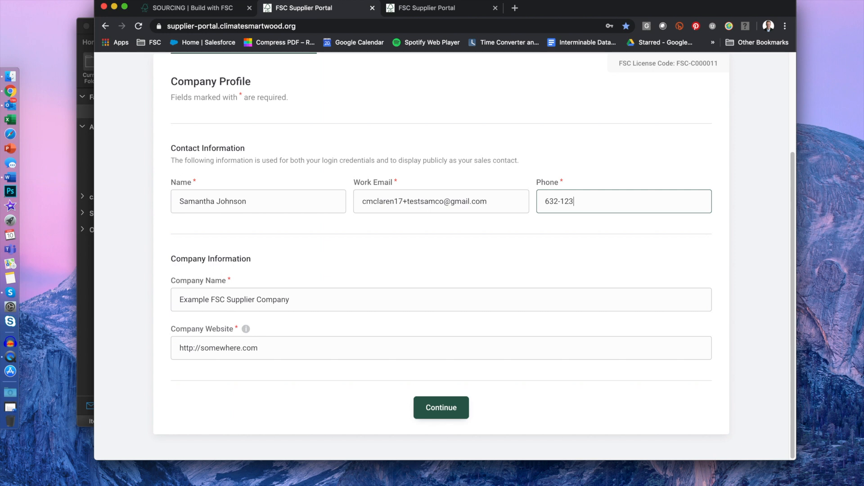
{"action": "left_click", "coordinate": [541, 273]}
{"action": "scroll", "coordinate": [541, 274], "scroll_direction": "up", "scroll_amount": 2}
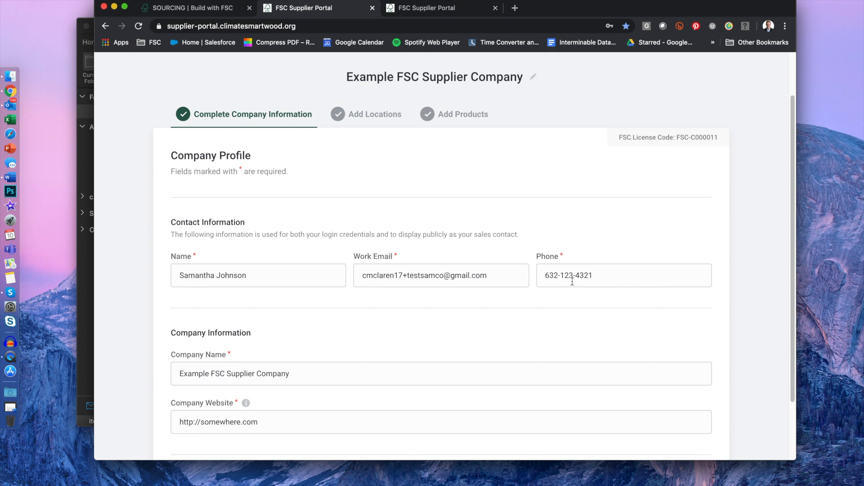
{"action": "scroll", "coordinate": [604, 293], "scroll_direction": "down", "scroll_amount": 2}
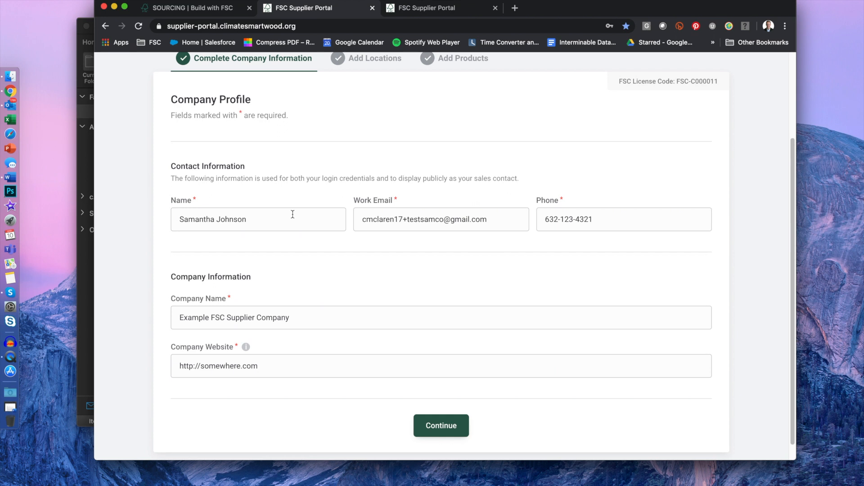
{"action": "scroll", "coordinate": [292, 215], "scroll_direction": "up", "scroll_amount": 1}
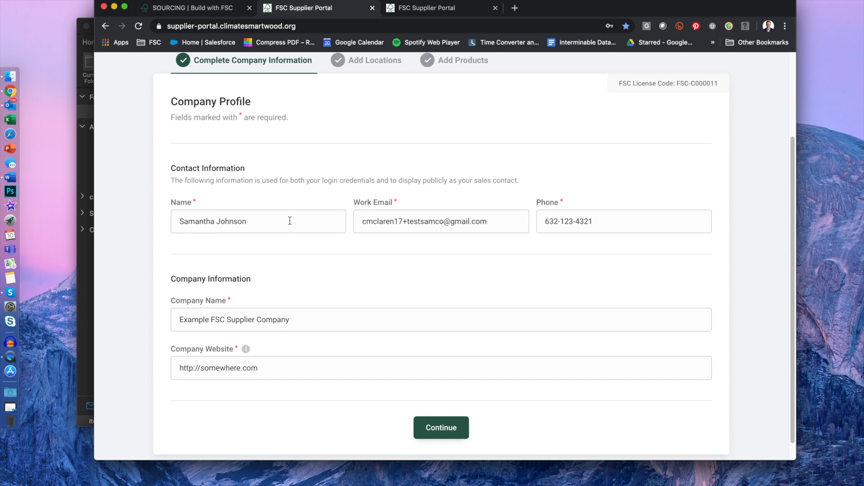
{"action": "scroll", "coordinate": [344, 326], "scroll_direction": "down", "scroll_amount": 1}
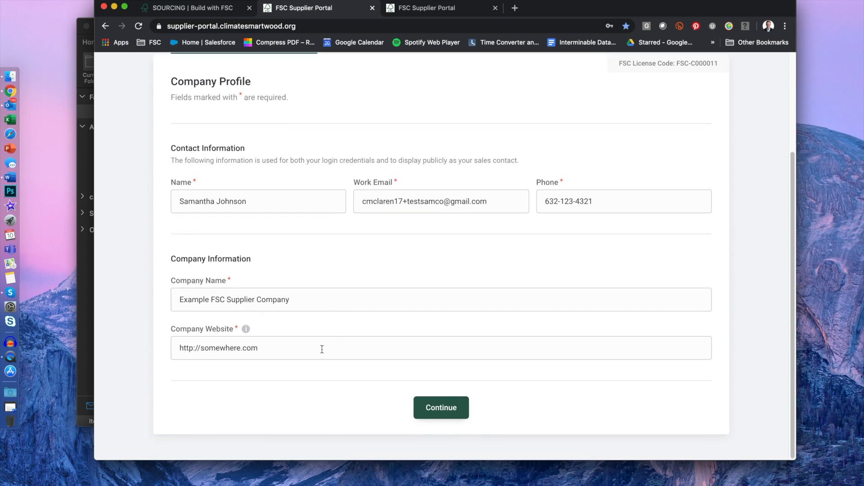
Step: Continue to Add Locations and review the Retail and Specialty Woodworking location cards
{"action": "left_click", "coordinate": [446, 409]}
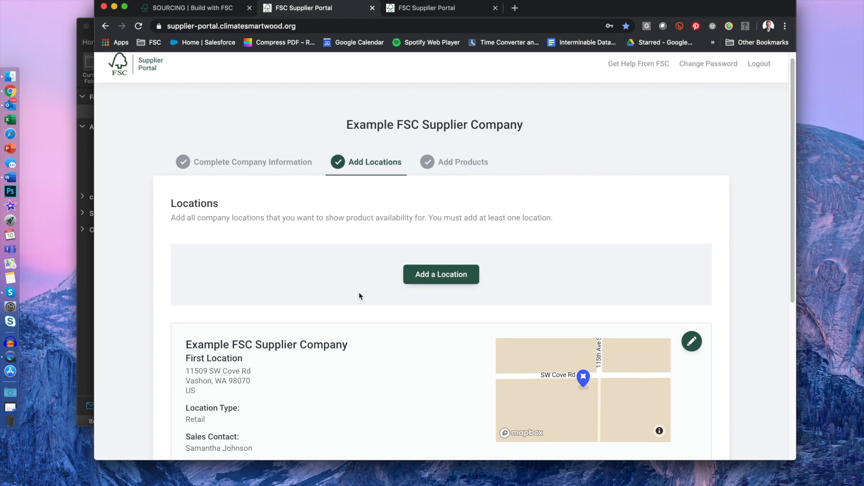
{"action": "scroll", "coordinate": [355, 293], "scroll_direction": "down", "scroll_amount": 3}
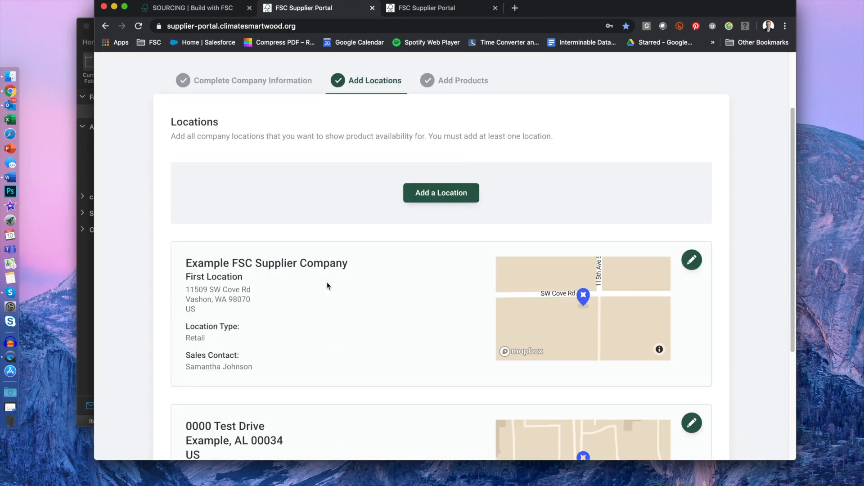
{"action": "scroll", "coordinate": [452, 305], "scroll_direction": "down", "scroll_amount": 1}
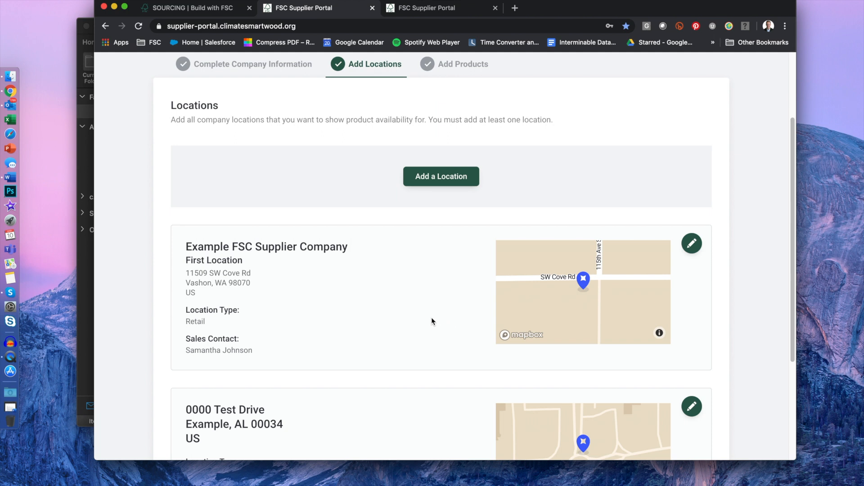
{"action": "scroll", "coordinate": [362, 305], "scroll_direction": "down", "scroll_amount": 5}
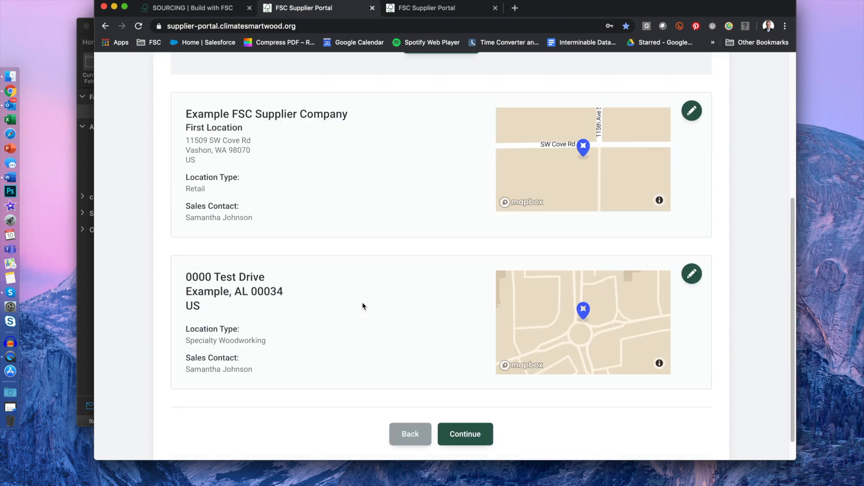
{"action": "scroll", "coordinate": [342, 288], "scroll_direction": "down", "scroll_amount": 1}
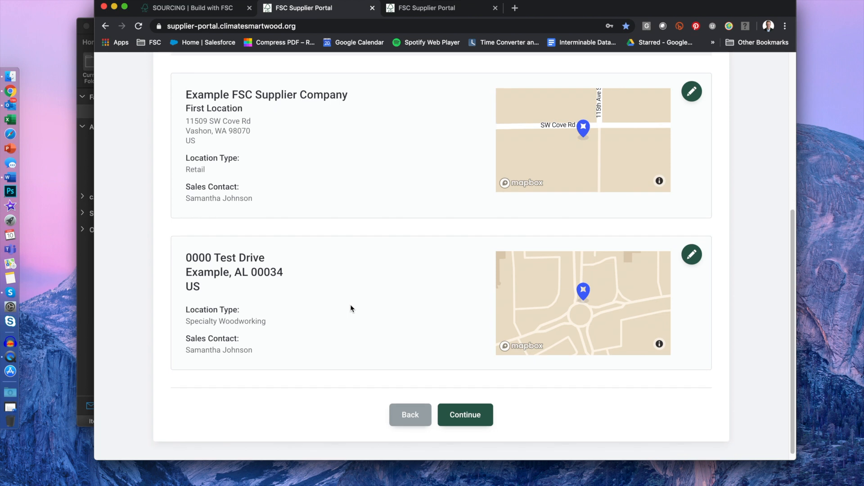
{"action": "scroll", "coordinate": [350, 304], "scroll_direction": "up", "scroll_amount": 4}
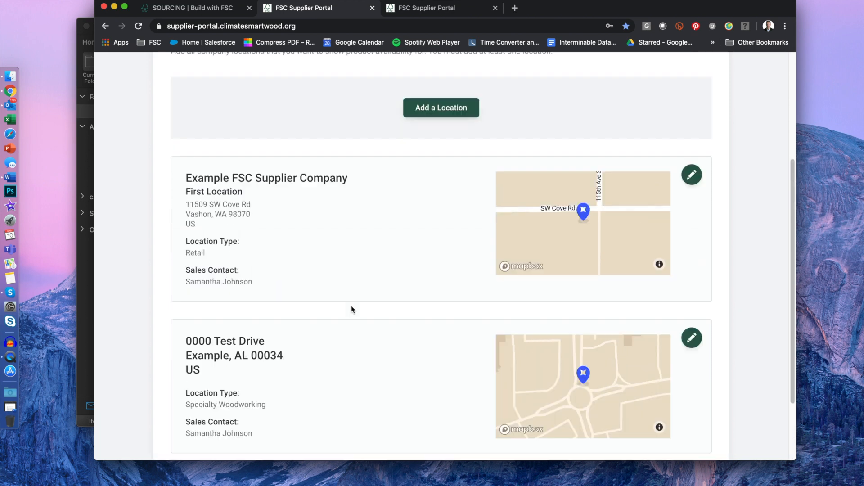
Step: Reopen the First Location's edit form after briefly visiting Company Information
{"action": "left_click", "coordinate": [693, 175]}
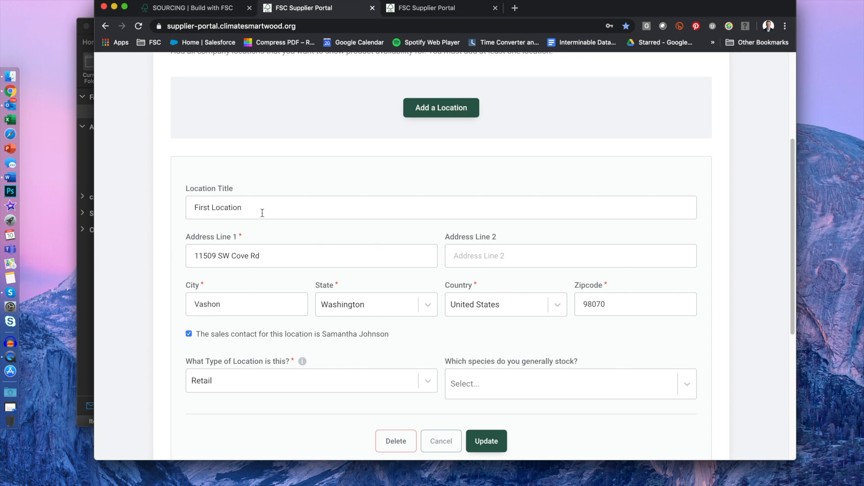
{"action": "scroll", "coordinate": [292, 260], "scroll_direction": "down", "scroll_amount": 3}
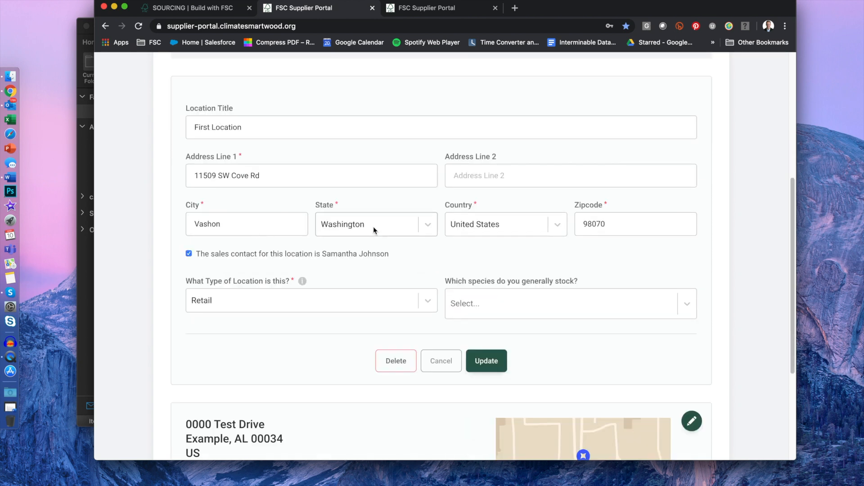
{"action": "scroll", "coordinate": [338, 301], "scroll_direction": "down", "scroll_amount": 1}
{"action": "scroll", "coordinate": [367, 289], "scroll_direction": "down", "scroll_amount": 1}
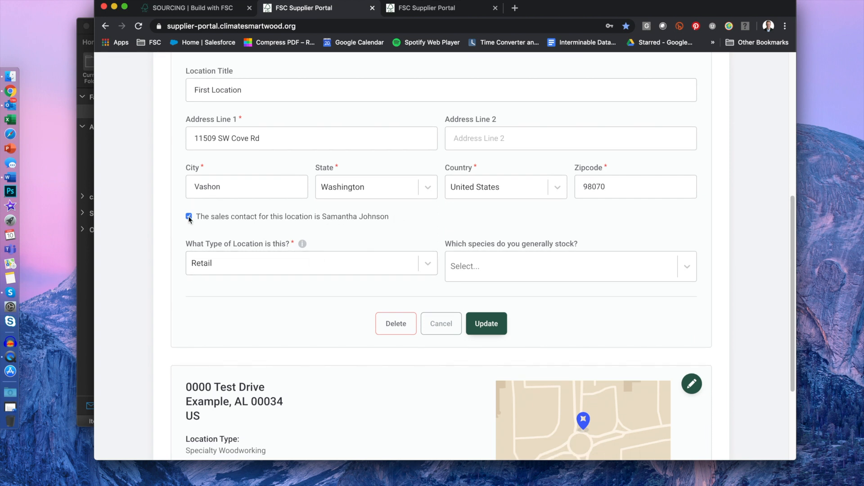
{"action": "scroll", "coordinate": [297, 226], "scroll_direction": "up", "scroll_amount": 15}
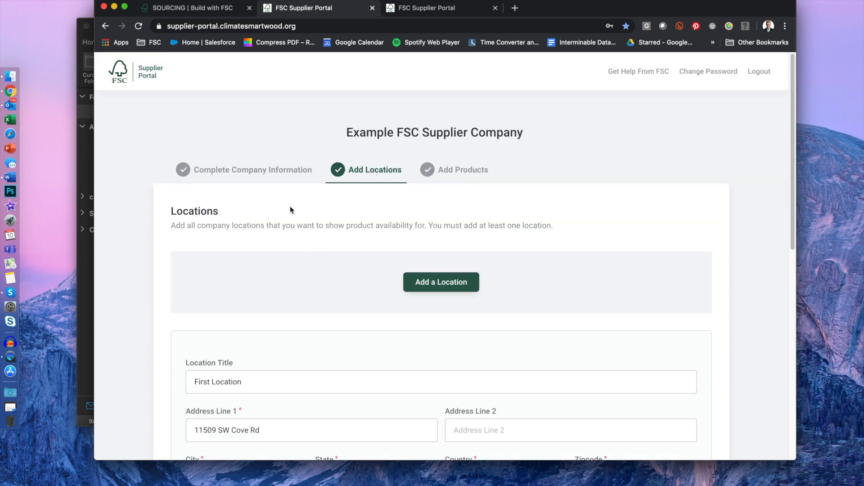
{"action": "left_click", "coordinate": [315, 173]}
{"action": "scroll", "coordinate": [256, 315], "scroll_direction": "down", "scroll_amount": 1}
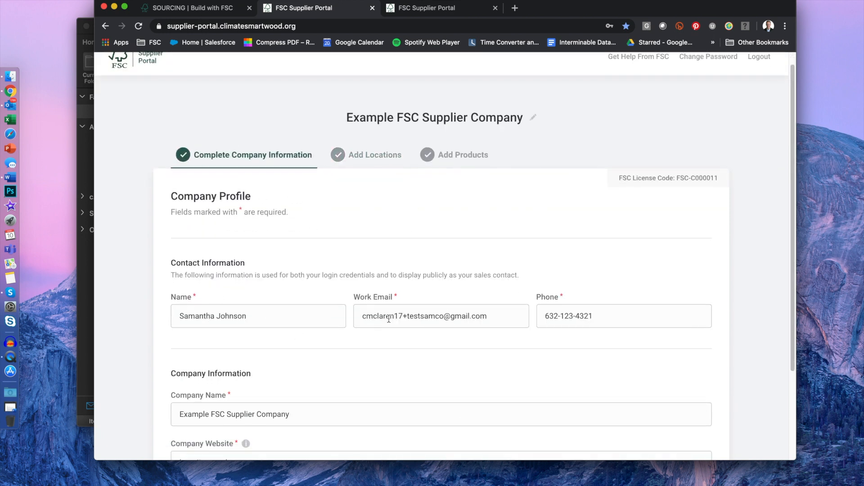
{"action": "left_click", "coordinate": [372, 155]}
{"action": "scroll", "coordinate": [336, 353], "scroll_direction": "down", "scroll_amount": 3}
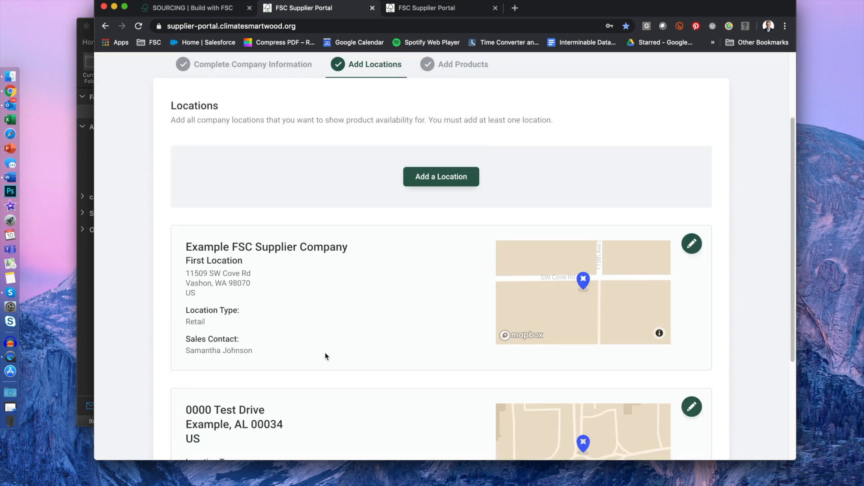
{"action": "scroll", "coordinate": [326, 355], "scroll_direction": "down", "scroll_amount": 2}
{"action": "left_click", "coordinate": [692, 168]}
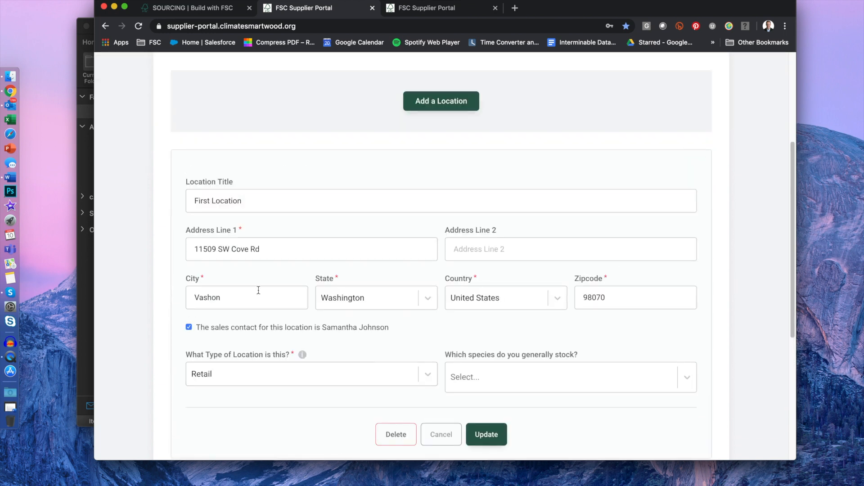
Step: Stop using the profile contact and enter the sales contact's name for this location
{"action": "left_click", "coordinate": [188, 327]}
{"action": "left_click", "coordinate": [247, 371]}
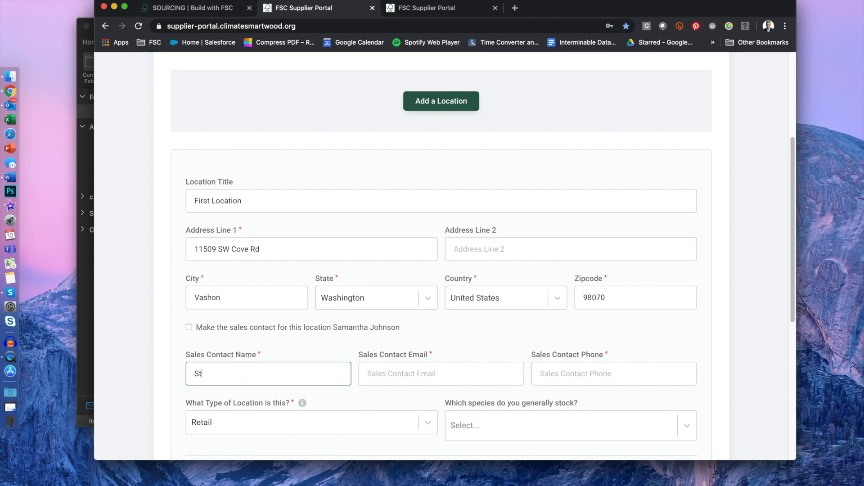
{"action": "key", "text": "Tab"}
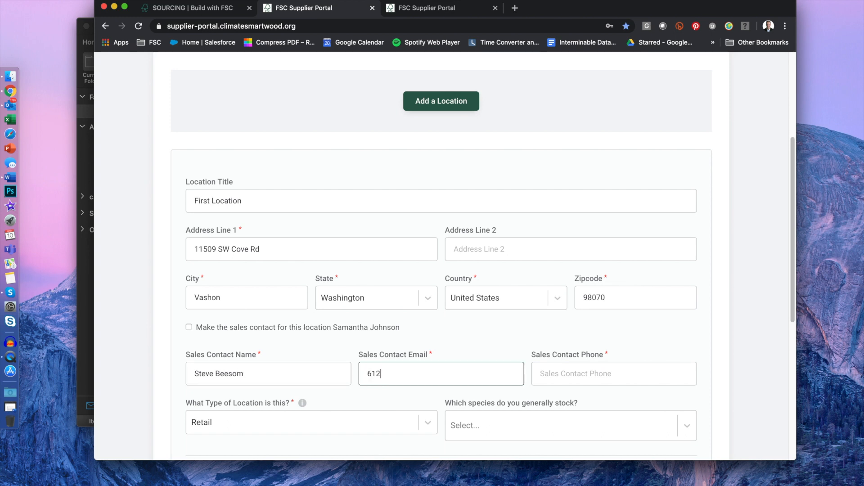
Step: Replace the mistaken e-mail value with the contact's e-mail and paste their phone number
{"action": "left_click", "coordinate": [565, 377]}
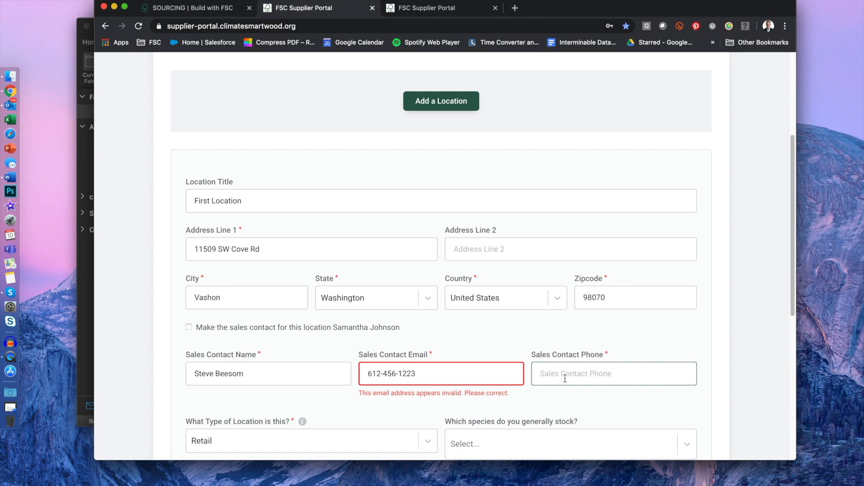
{"action": "left_click_drag", "start_coordinate": [459, 369], "coordinate": [351, 384]}
{"action": "key", "text": "super+c"}
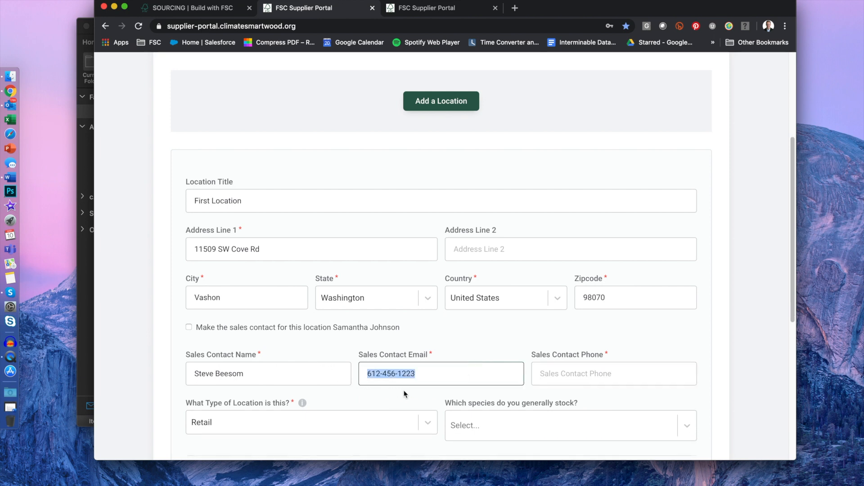
{"action": "key", "text": "BackSpace"}
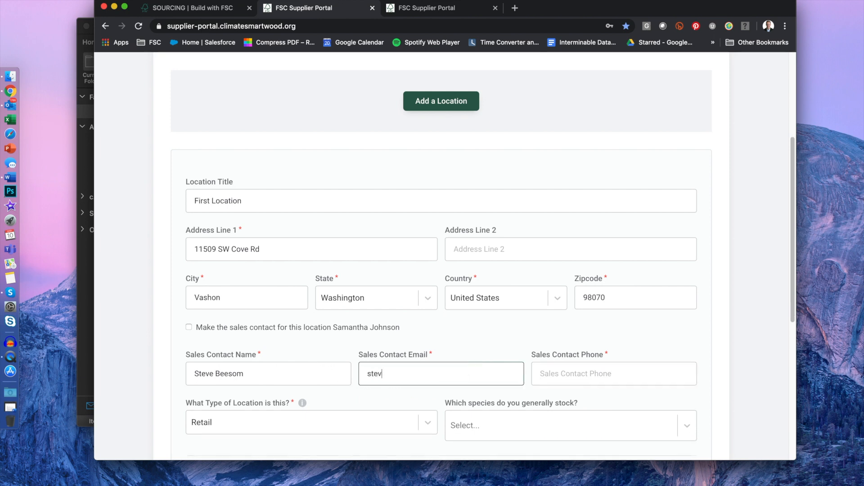
{"action": "key", "text": "Tab"}
{"action": "key", "text": "super+v"}
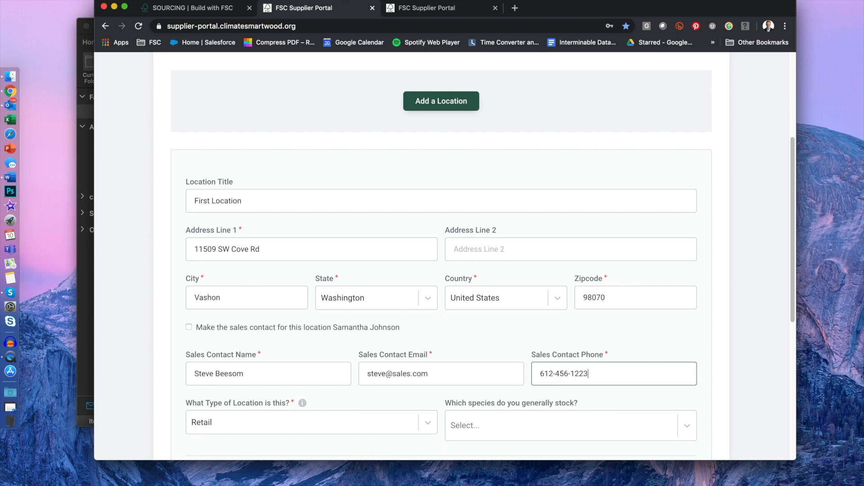
{"action": "scroll", "coordinate": [344, 410], "scroll_direction": "down", "scroll_amount": 3}
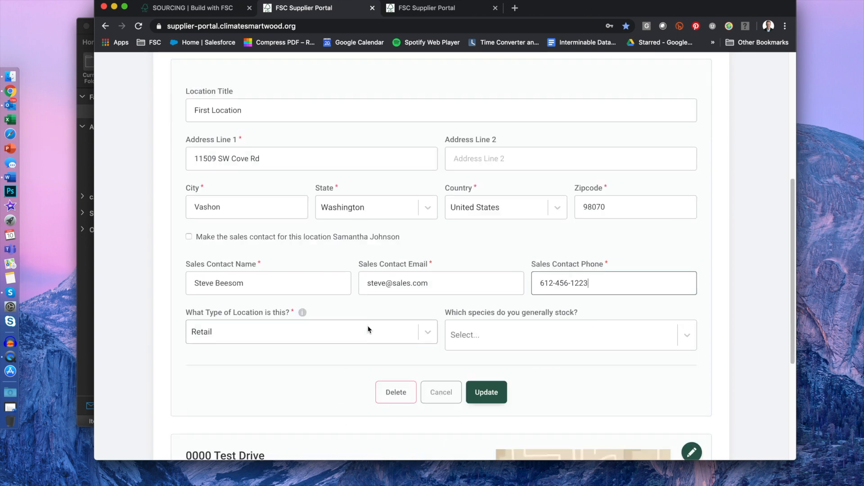
Step: Change the First Location's type to Secondary Manufacturing
{"action": "left_click", "coordinate": [480, 334]}
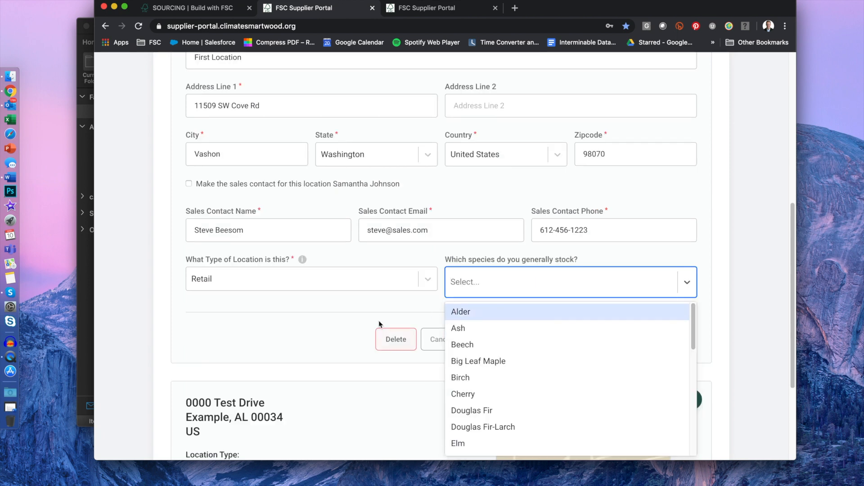
{"action": "scroll", "coordinate": [366, 312], "scroll_direction": "down", "scroll_amount": 2}
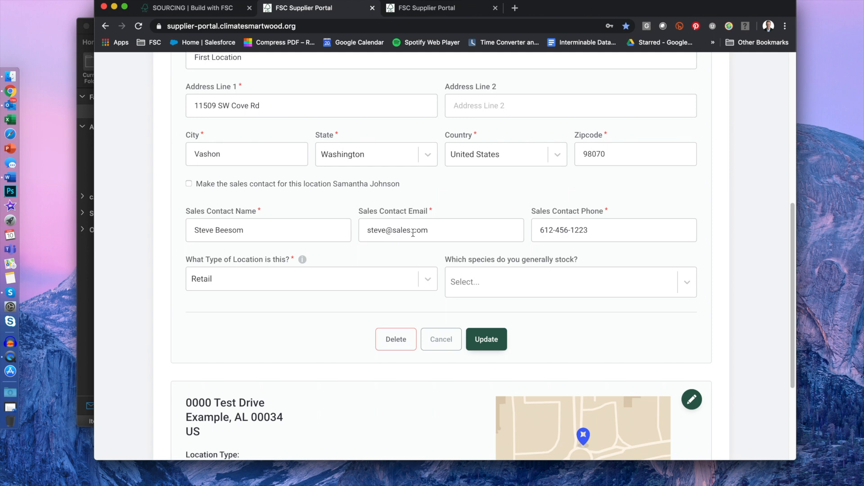
{"action": "scroll", "coordinate": [373, 272], "scroll_direction": "down", "scroll_amount": 1}
{"action": "scroll", "coordinate": [374, 275], "scroll_direction": "up", "scroll_amount": 4}
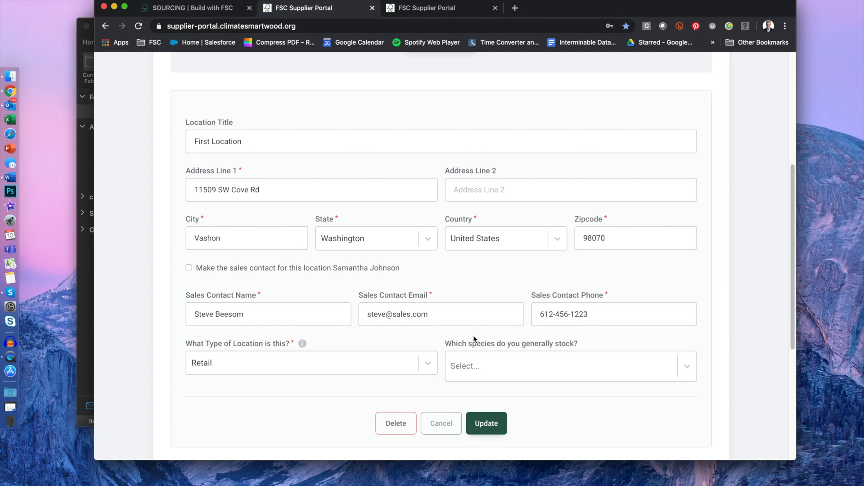
{"action": "scroll", "coordinate": [457, 339], "scroll_direction": "up", "scroll_amount": 1}
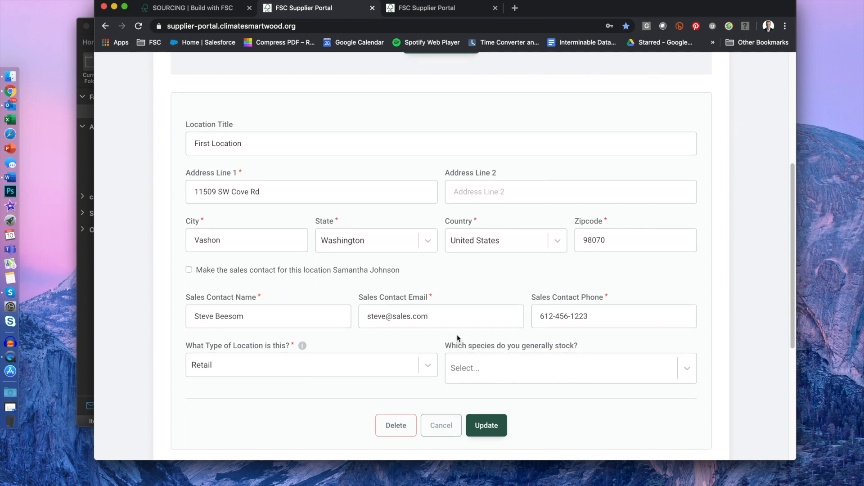
{"action": "scroll", "coordinate": [263, 335], "scroll_direction": "down", "scroll_amount": 2}
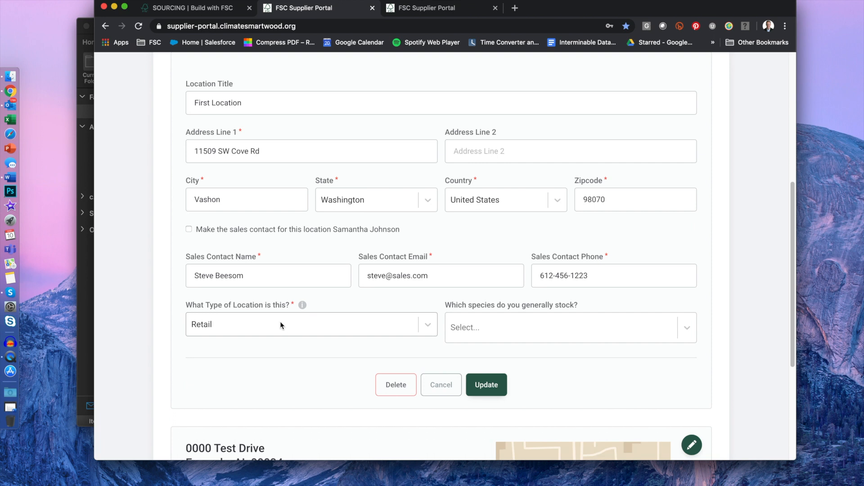
{"action": "mouse_move", "coordinate": [300, 306]}
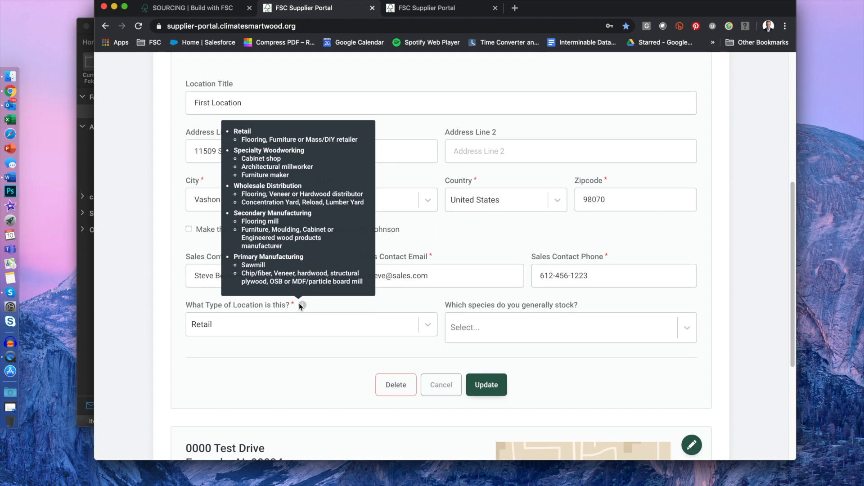
{"action": "left_click", "coordinate": [297, 324]}
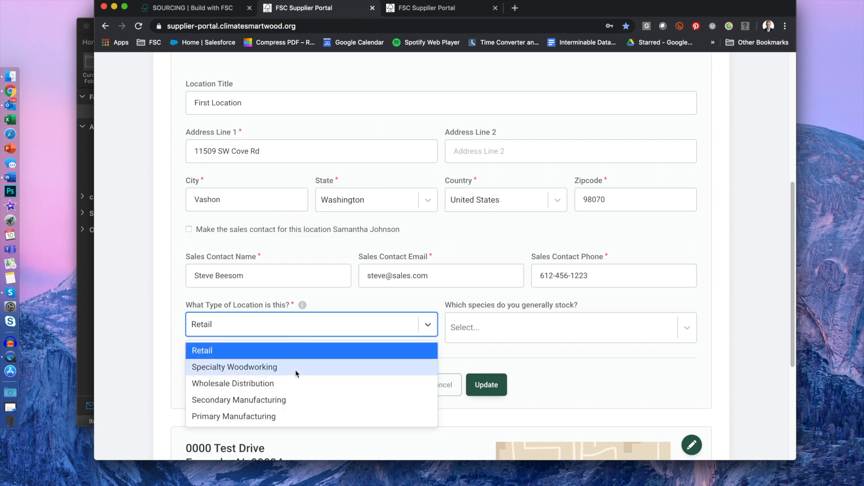
{"action": "left_click", "coordinate": [294, 386]}
{"action": "left_click", "coordinate": [371, 336]}
{"action": "left_click", "coordinate": [372, 336]}
{"action": "left_click", "coordinate": [347, 401]}
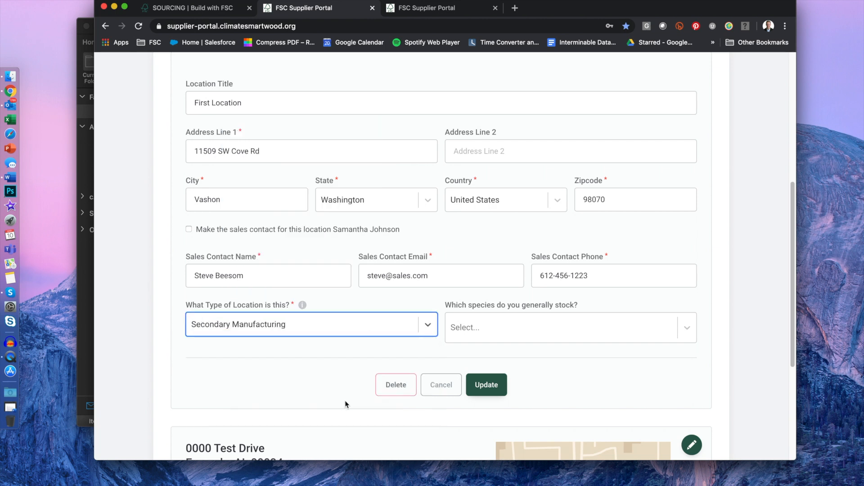
Step: Stock Alder, Beech, Big Leaf Maple, Birch, Douglas Fir, Elm and Mahogany, then Update
{"action": "left_click", "coordinate": [518, 327]}
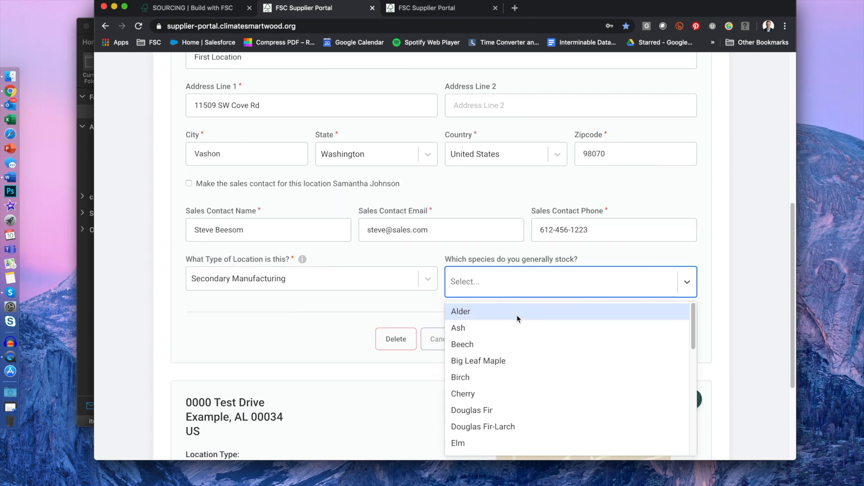
{"action": "left_click", "coordinate": [517, 315]}
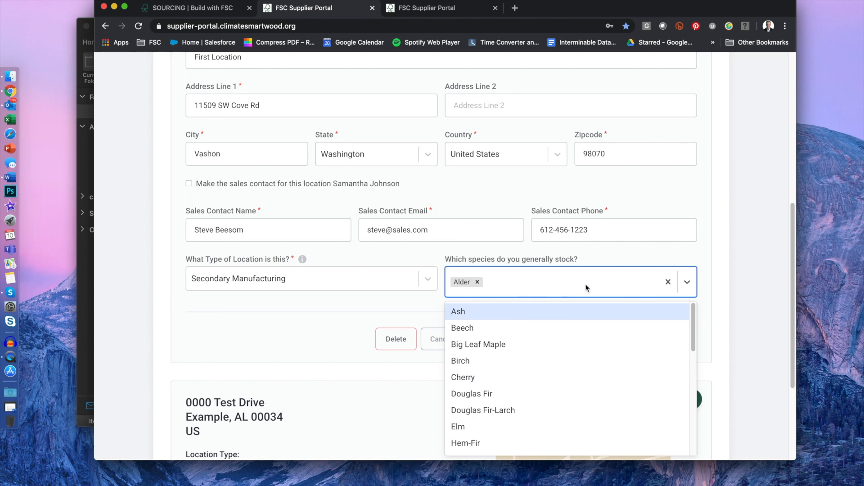
{"action": "left_click", "coordinate": [512, 328]}
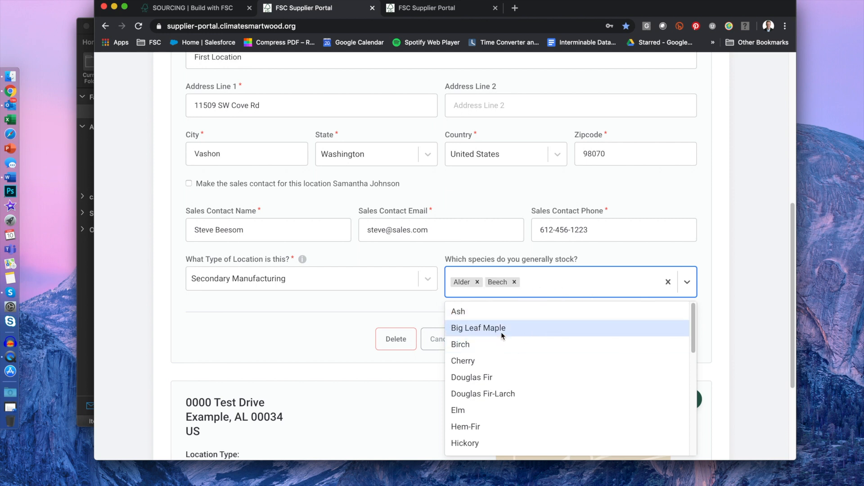
{"action": "left_click", "coordinate": [501, 332]}
{"action": "left_click", "coordinate": [478, 331]}
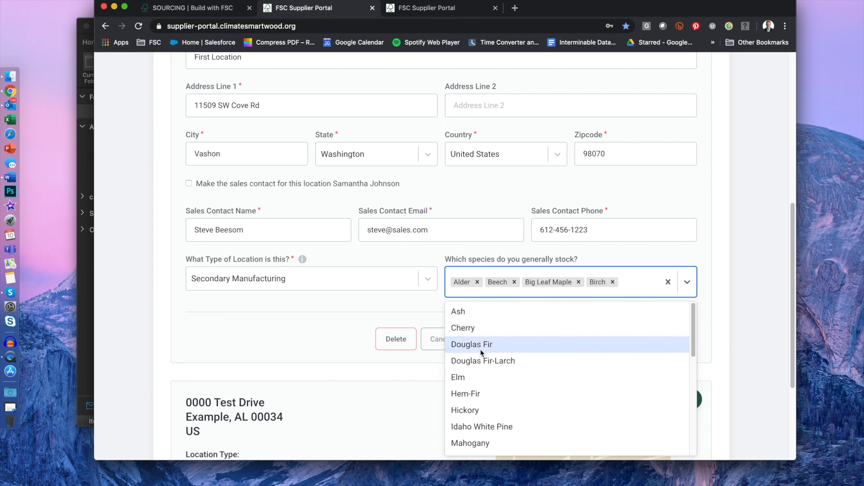
{"action": "left_click", "coordinate": [480, 347]}
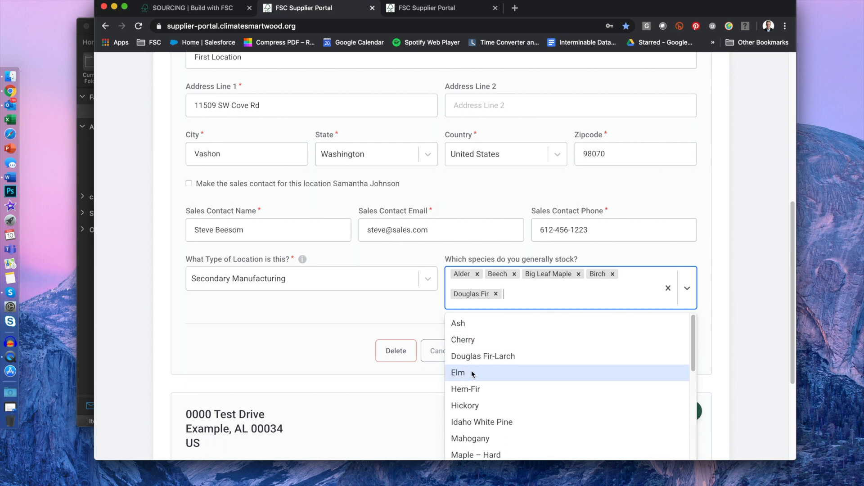
{"action": "left_click", "coordinate": [472, 374]}
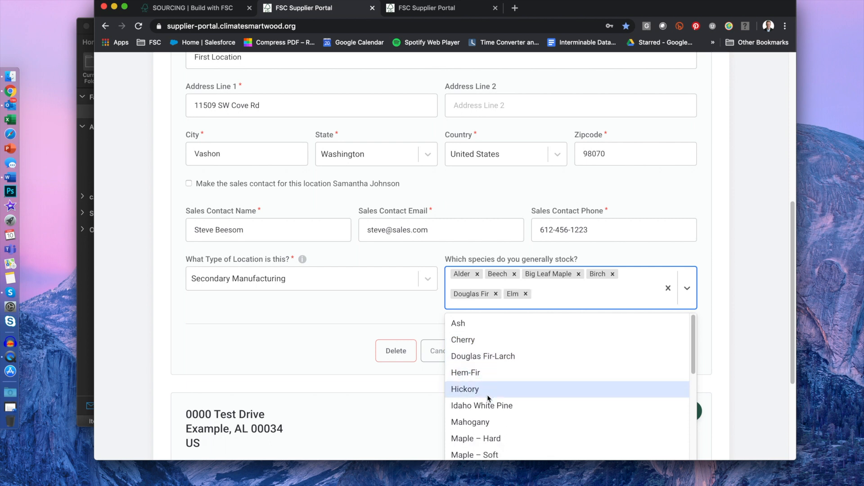
{"action": "left_click", "coordinate": [517, 417]}
{"action": "left_click", "coordinate": [718, 323]}
{"action": "scroll", "coordinate": [698, 372], "scroll_direction": "down", "scroll_amount": 3}
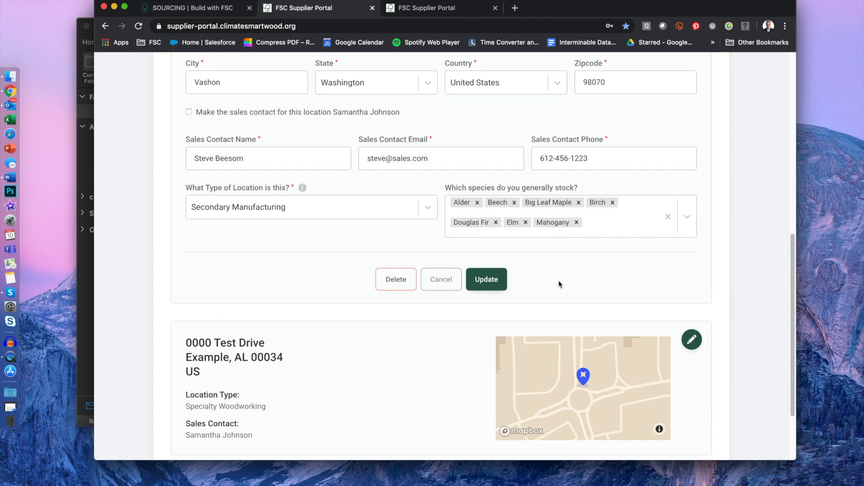
{"action": "left_click", "coordinate": [496, 283]}
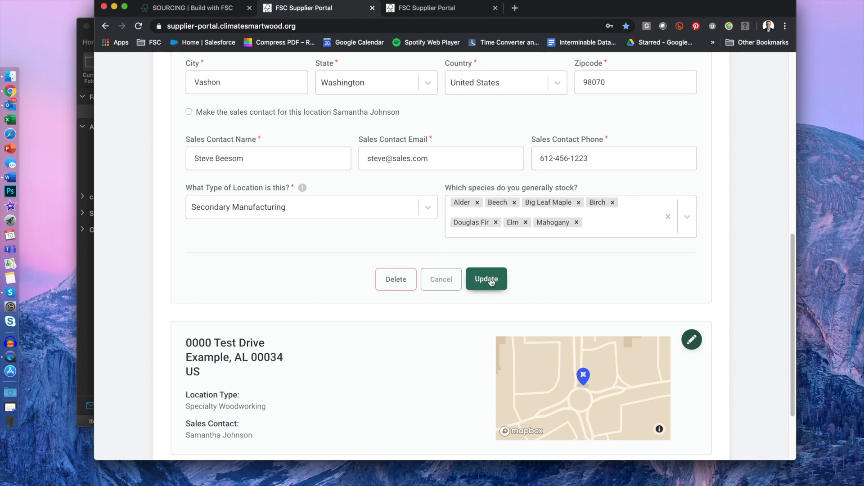
{"action": "left_click", "coordinate": [492, 280]}
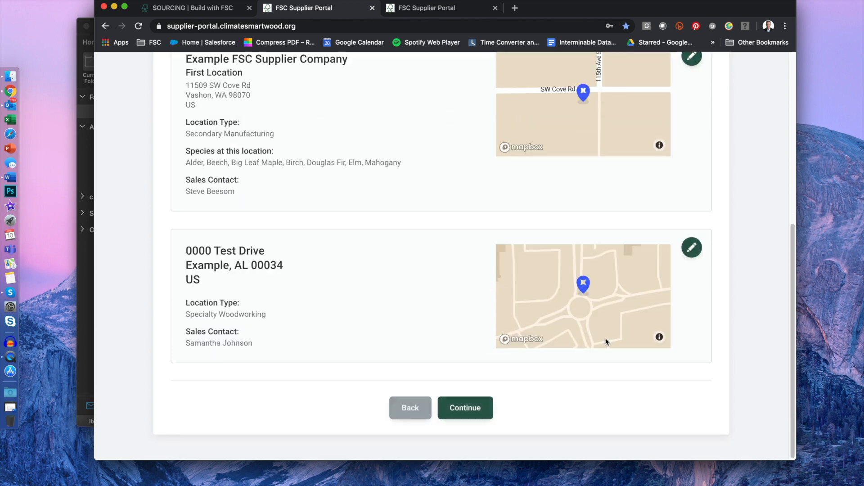
{"action": "scroll", "coordinate": [714, 334], "scroll_direction": "up", "scroll_amount": 3}
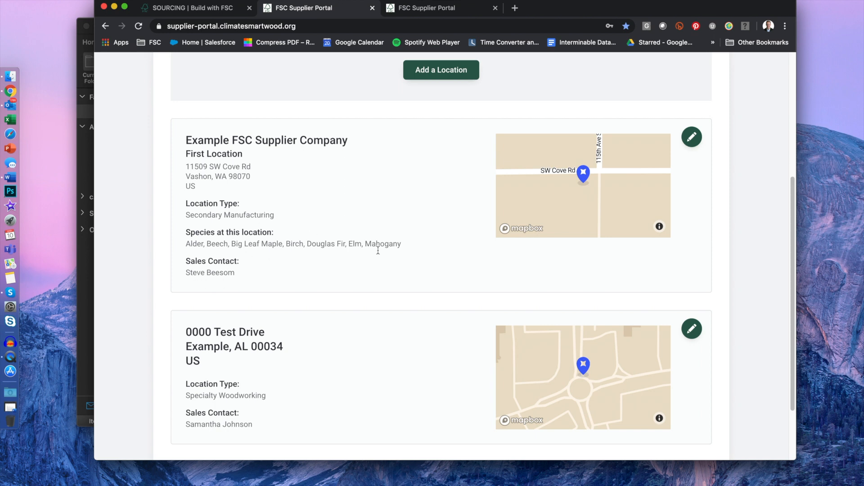
{"action": "scroll", "coordinate": [432, 295], "scroll_direction": "up", "scroll_amount": 3}
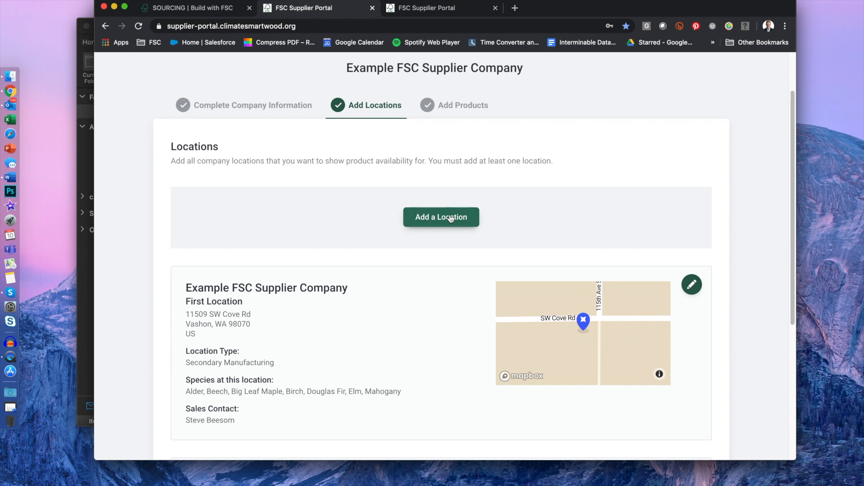
{"action": "scroll", "coordinate": [445, 255], "scroll_direction": "up", "scroll_amount": 7}
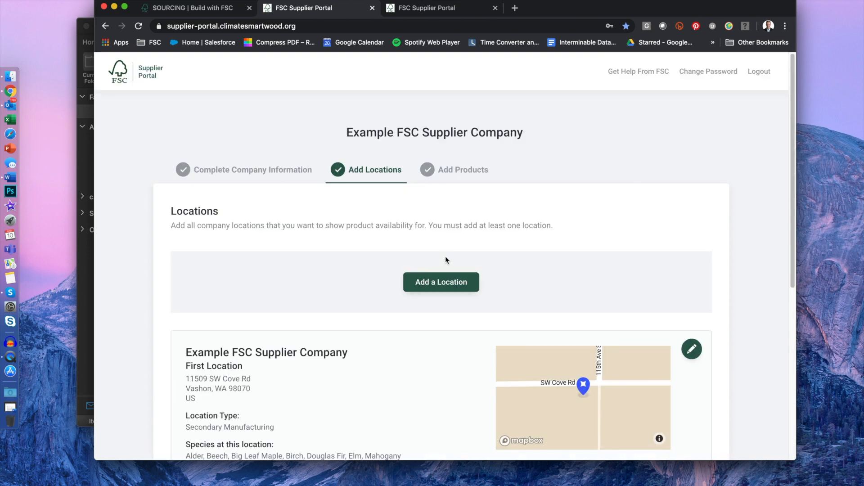
{"action": "scroll", "coordinate": [444, 255], "scroll_direction": "down", "scroll_amount": 4}
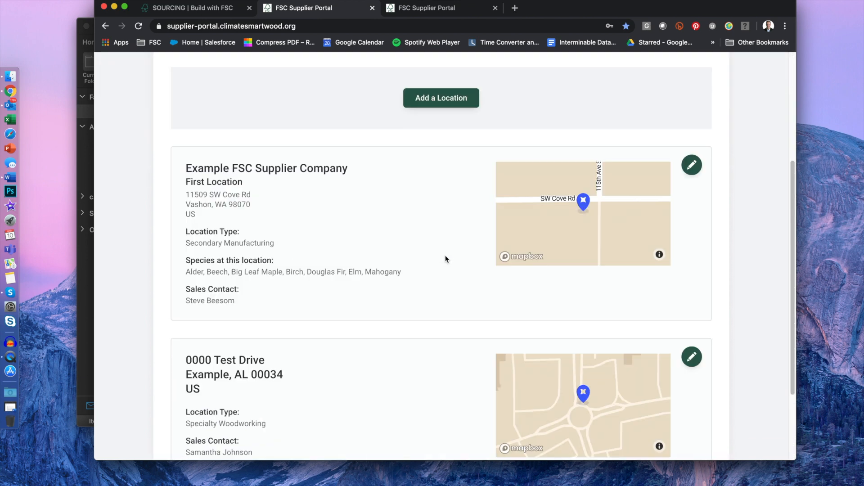
{"action": "scroll", "coordinate": [455, 292], "scroll_direction": "down", "scroll_amount": 4}
Step: Choose Tropical hardwoods or Exotic hardwoods for all customer types, lead time required
{"action": "left_click", "coordinate": [476, 409]}
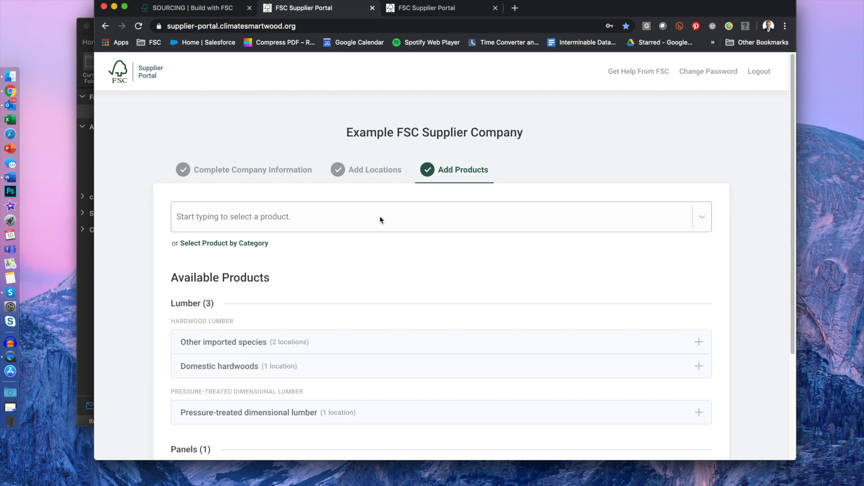
{"action": "left_click", "coordinate": [251, 219]}
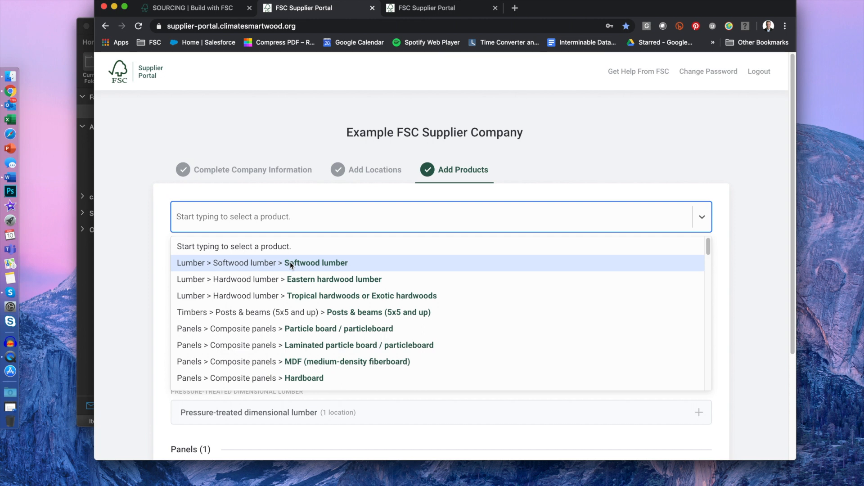
{"action": "left_click", "coordinate": [314, 297]}
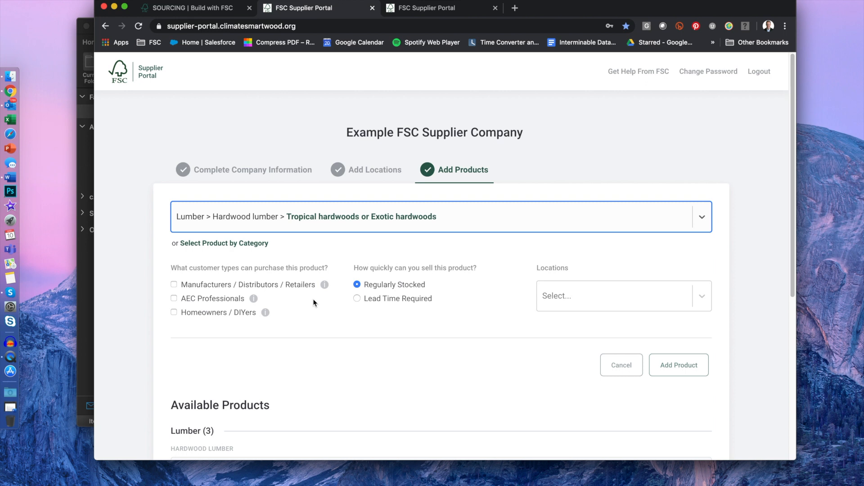
{"action": "left_click", "coordinate": [174, 285]}
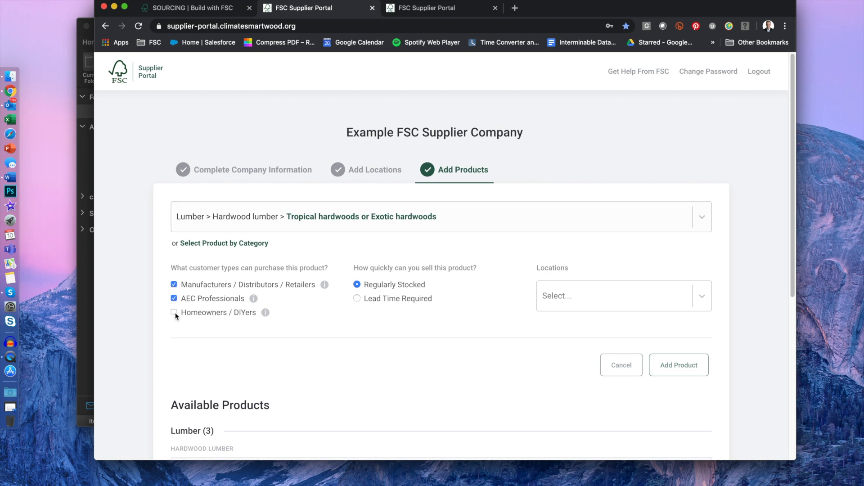
{"action": "left_click", "coordinate": [175, 313]}
{"action": "left_click", "coordinate": [174, 284]}
{"action": "left_click", "coordinate": [176, 284]}
{"action": "left_click", "coordinate": [358, 298]}
{"action": "left_click", "coordinate": [642, 295]}
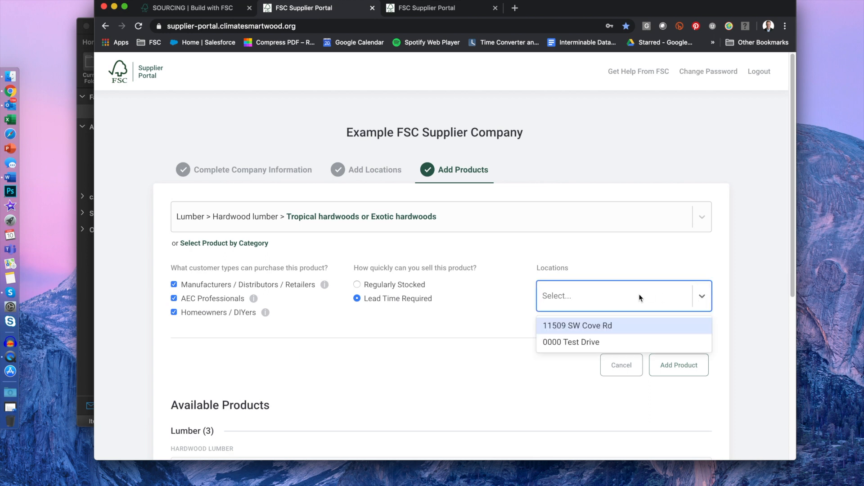
{"action": "left_click", "coordinate": [617, 327]}
{"action": "left_click", "coordinate": [601, 328]}
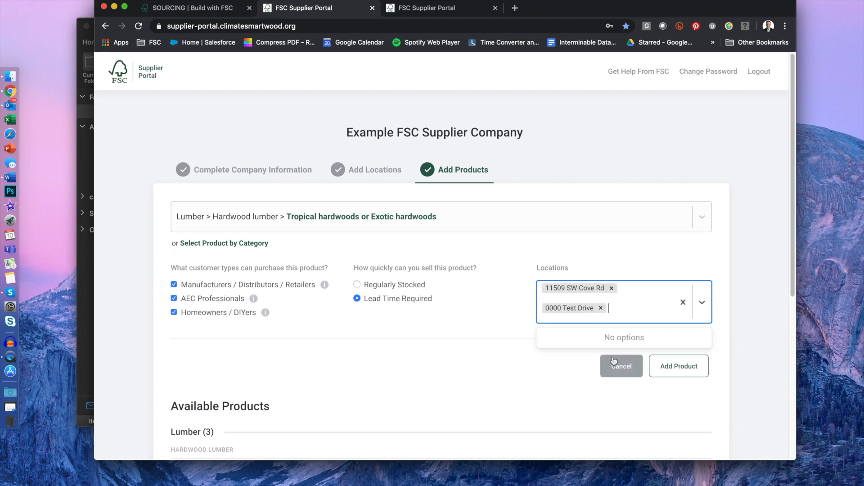
{"action": "left_click", "coordinate": [482, 330]}
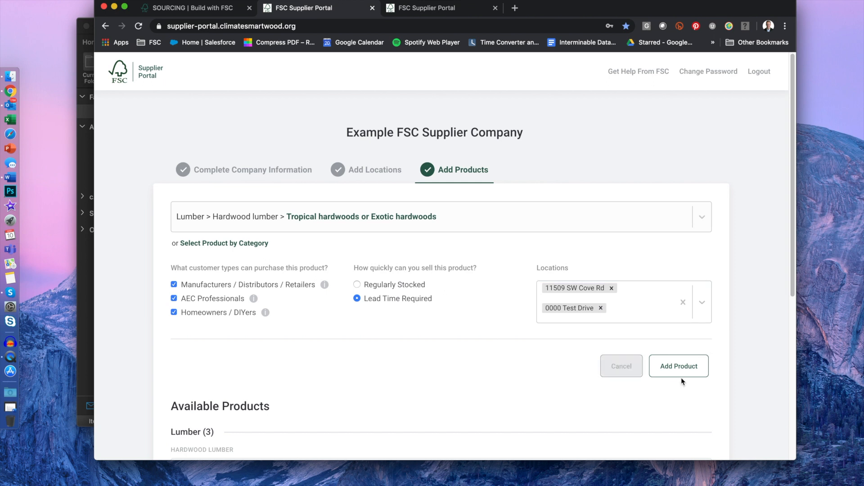
{"action": "left_click", "coordinate": [674, 369]}
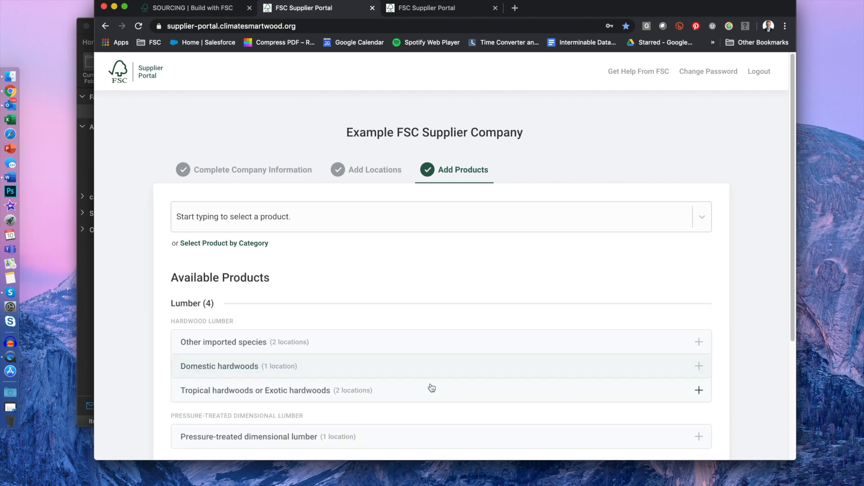
Step: Allow AEC Professionals and require lead time for Other imported species at the first location
{"action": "scroll", "coordinate": [425, 385], "scroll_direction": "down", "scroll_amount": 3}
{"action": "scroll", "coordinate": [429, 375], "scroll_direction": "down", "scroll_amount": 3}
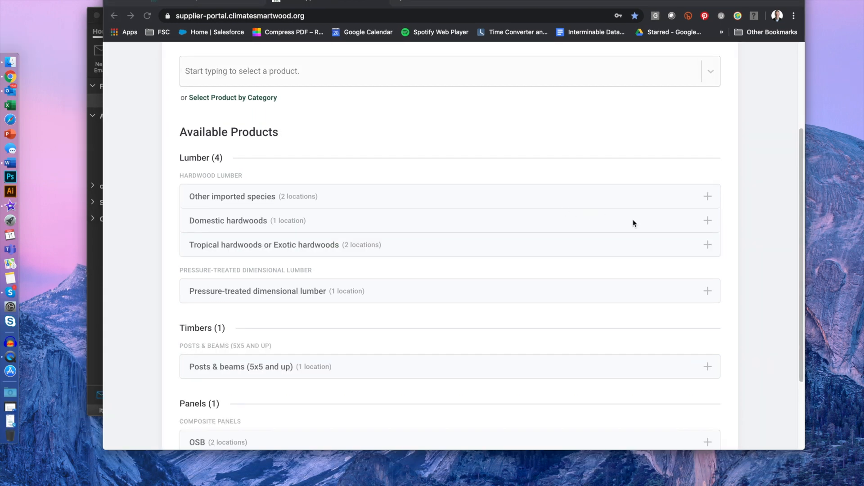
{"action": "left_click", "coordinate": [706, 200]}
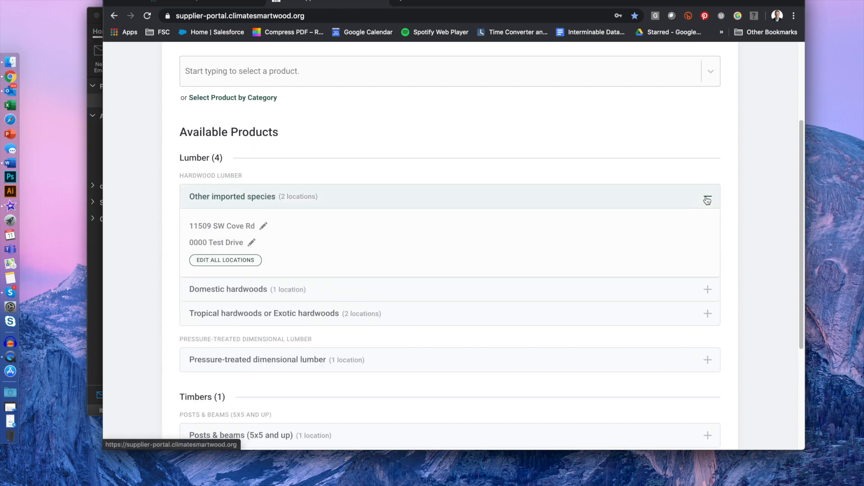
{"action": "left_click", "coordinate": [264, 227]}
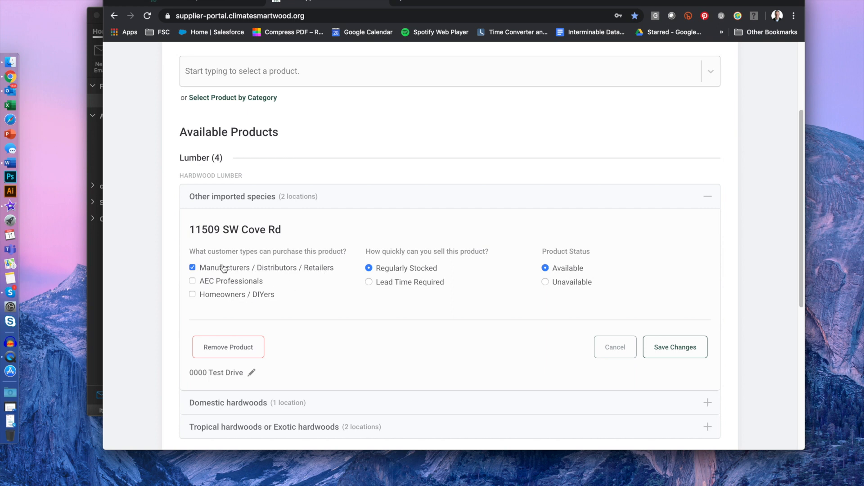
{"action": "left_click", "coordinate": [192, 281]}
{"action": "left_click", "coordinate": [388, 285]}
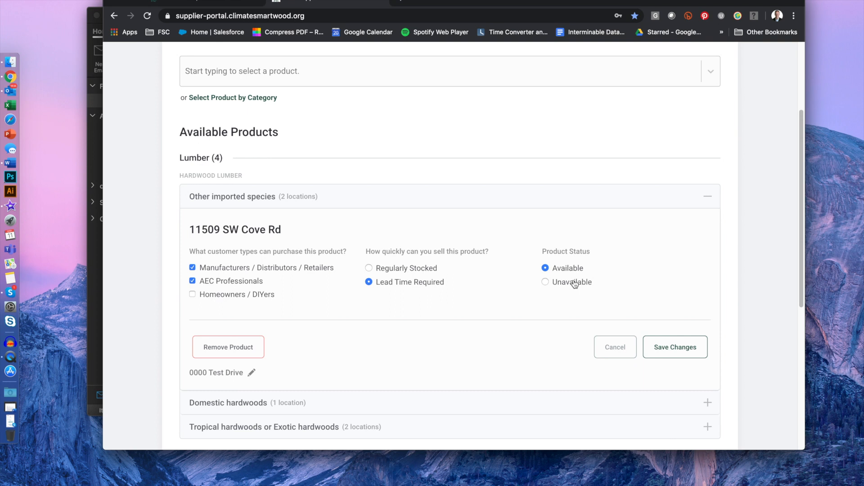
{"action": "left_click", "coordinate": [675, 348]}
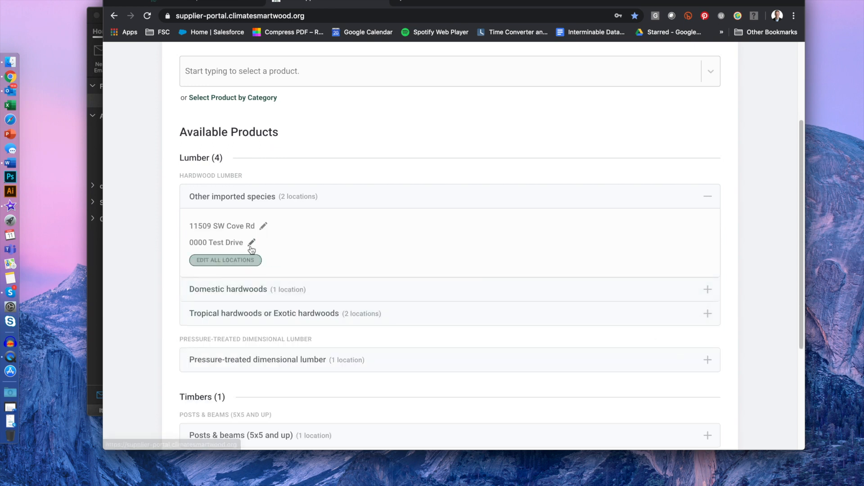
Step: Adjust customer types and require lead time at the second location, then collapse the row
{"action": "left_click", "coordinate": [251, 243]}
{"action": "left_click", "coordinate": [192, 284]}
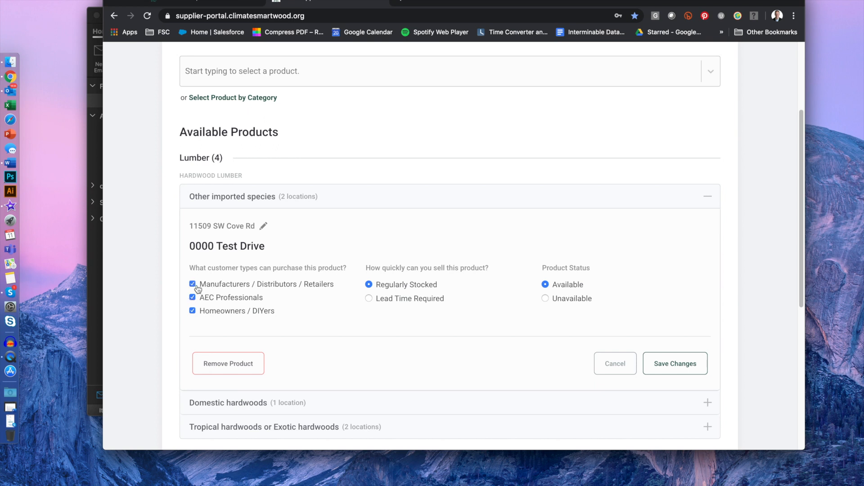
{"action": "left_click", "coordinate": [194, 297]}
{"action": "left_click", "coordinate": [390, 301]}
{"action": "left_click", "coordinate": [678, 366]}
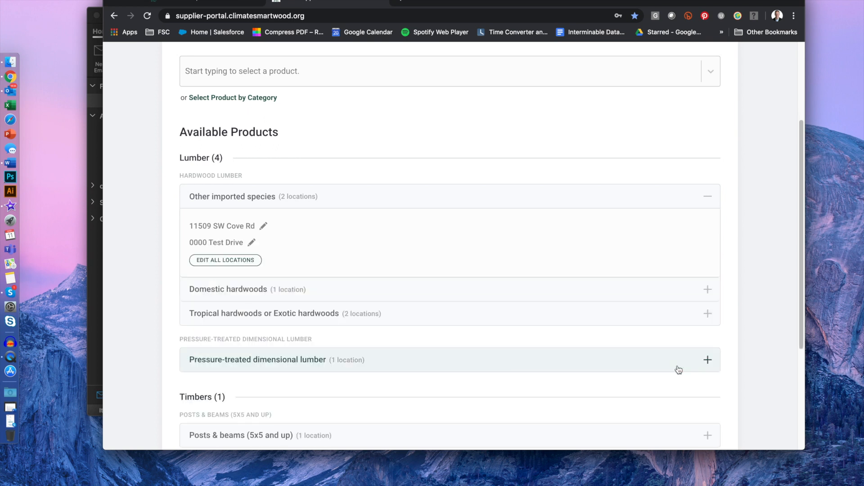
{"action": "left_click", "coordinate": [708, 197]}
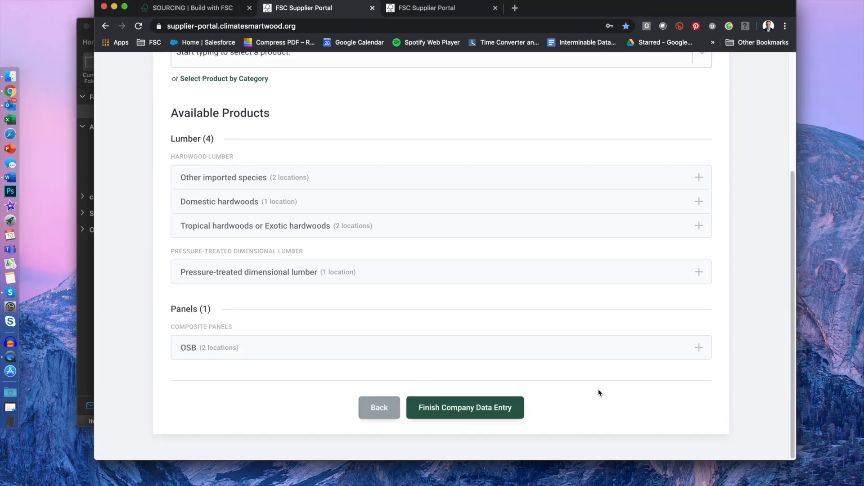
Step: Submit the profile with Finish Company Data Entry at the bottom of the page
{"action": "scroll", "coordinate": [598, 393], "scroll_direction": "up", "scroll_amount": 4}
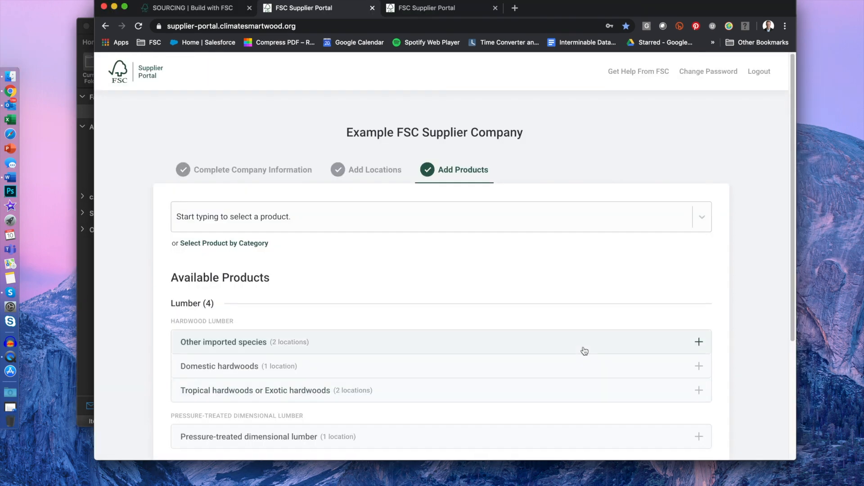
{"action": "scroll", "coordinate": [583, 351], "scroll_direction": "down", "scroll_amount": 2}
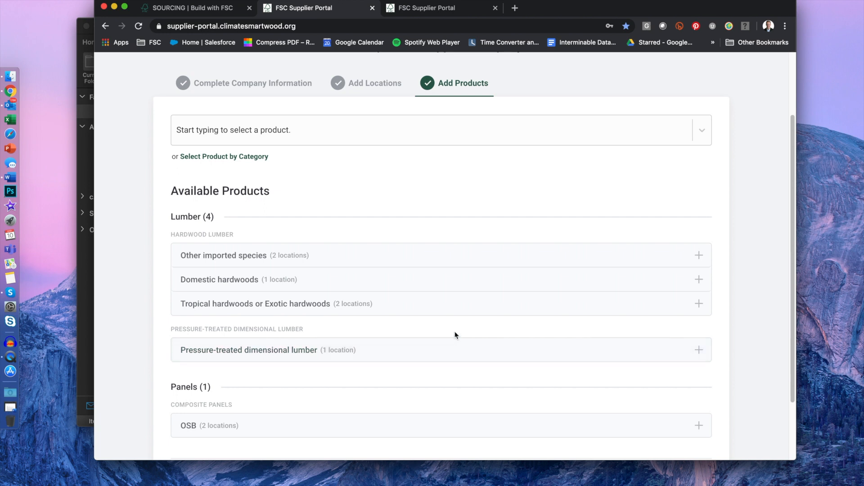
{"action": "scroll", "coordinate": [455, 335], "scroll_direction": "down", "scroll_amount": 2}
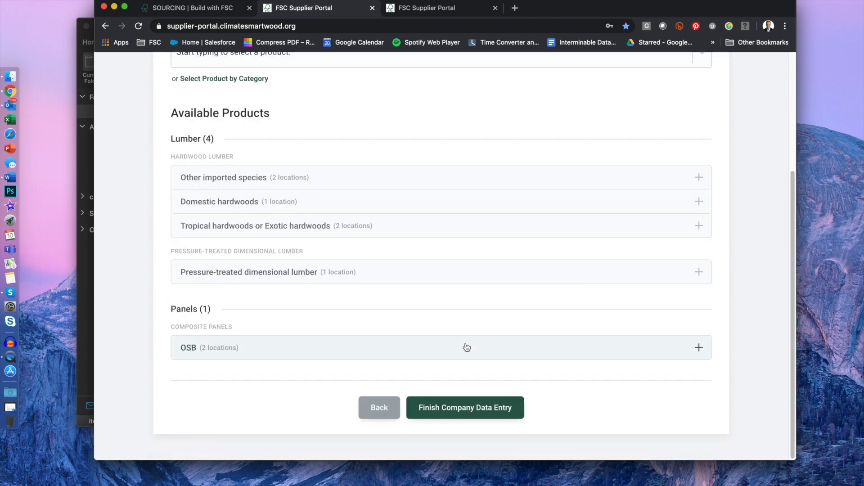
{"action": "left_click", "coordinate": [478, 409]}
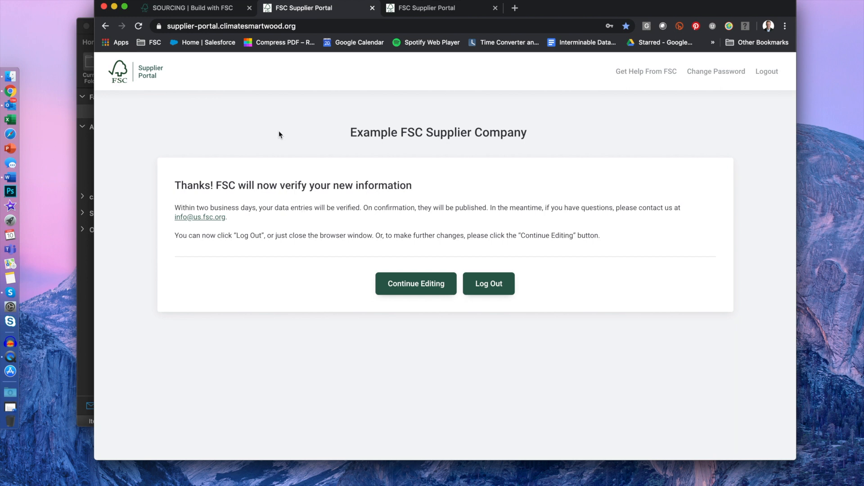
Step: Resume editing and choose Posts & beams (5x5 and up) for Homeowners / DIYers only
{"action": "left_click", "coordinate": [424, 288]}
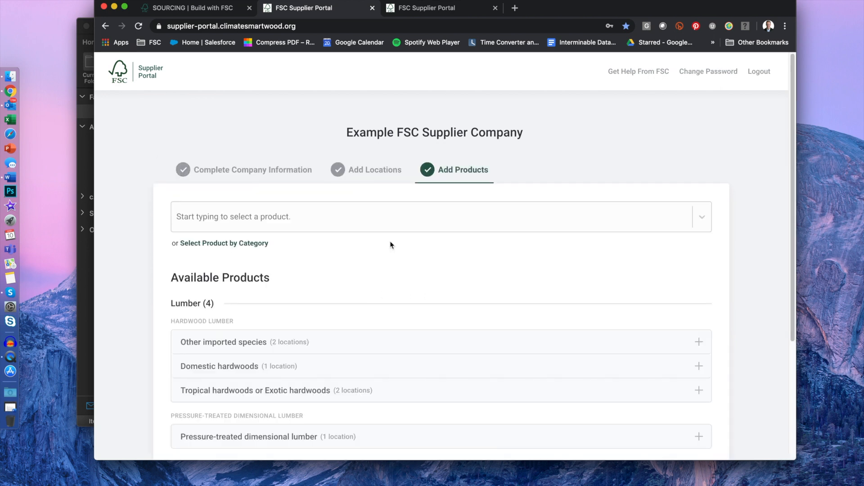
{"action": "left_click", "coordinate": [342, 221]}
{"action": "left_click", "coordinate": [338, 300]}
{"action": "scroll", "coordinate": [360, 347], "scroll_direction": "down", "scroll_amount": 1}
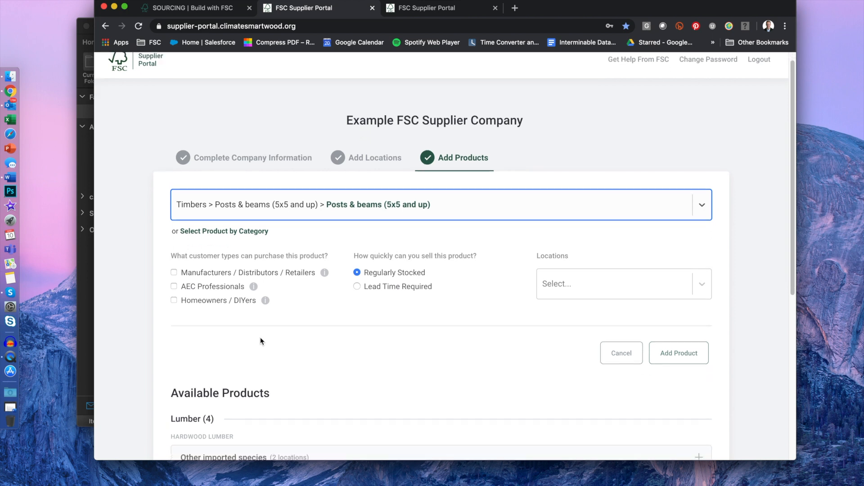
{"action": "left_click", "coordinate": [233, 275]}
{"action": "left_click", "coordinate": [221, 287]}
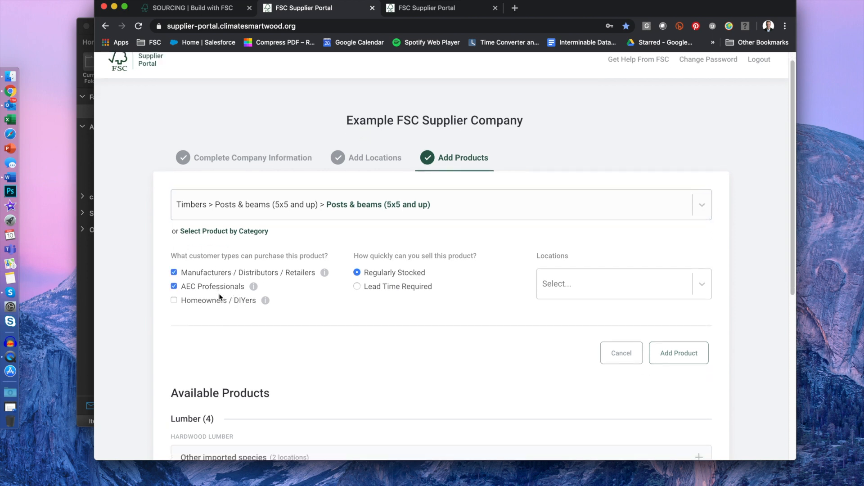
{"action": "left_click", "coordinate": [222, 302]}
{"action": "left_click", "coordinate": [210, 274]}
{"action": "left_click", "coordinate": [173, 286]}
Step: Assign it to the first location, add the product, and finish data entry
{"action": "left_click", "coordinate": [584, 293]}
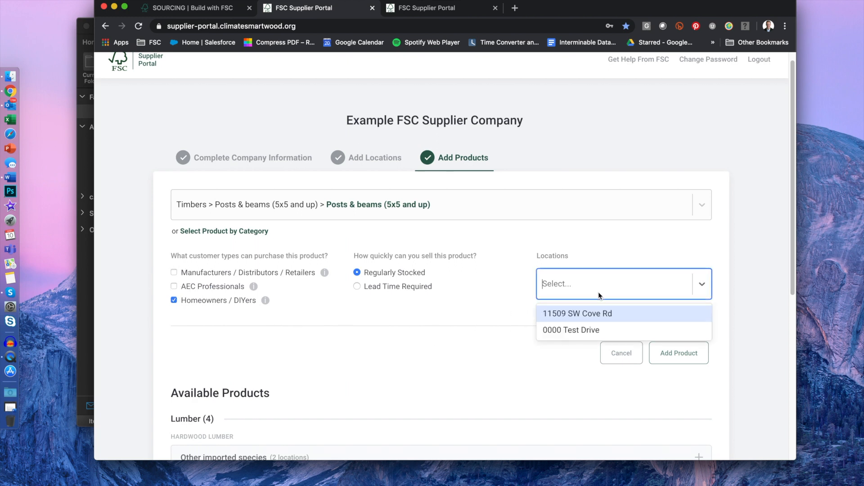
{"action": "left_click", "coordinate": [587, 322]}
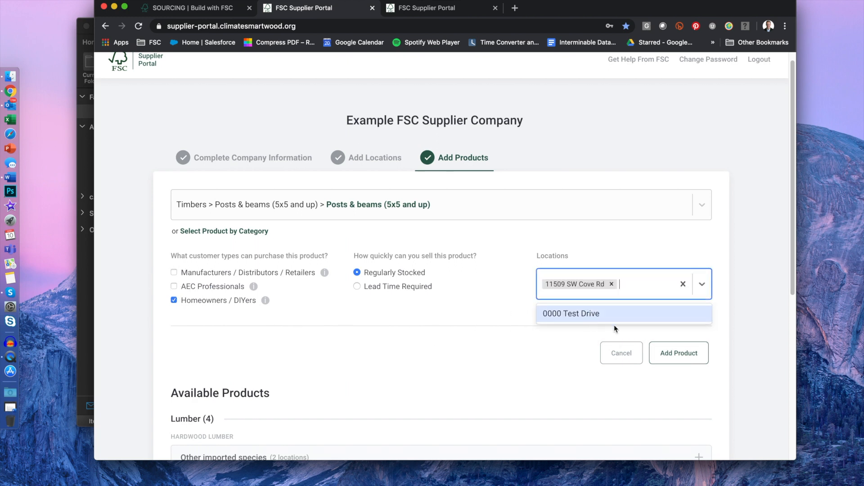
{"action": "left_click", "coordinate": [689, 359]}
{"action": "scroll", "coordinate": [451, 279], "scroll_direction": "down", "scroll_amount": 5}
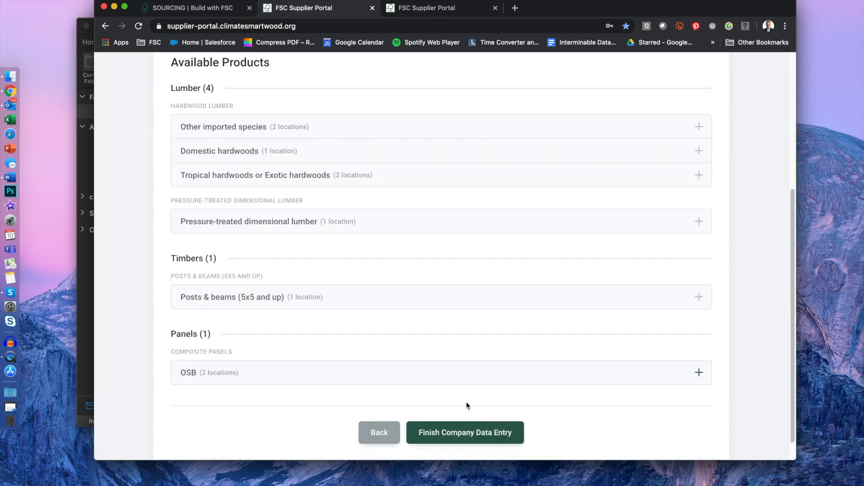
{"action": "left_click", "coordinate": [474, 433]}
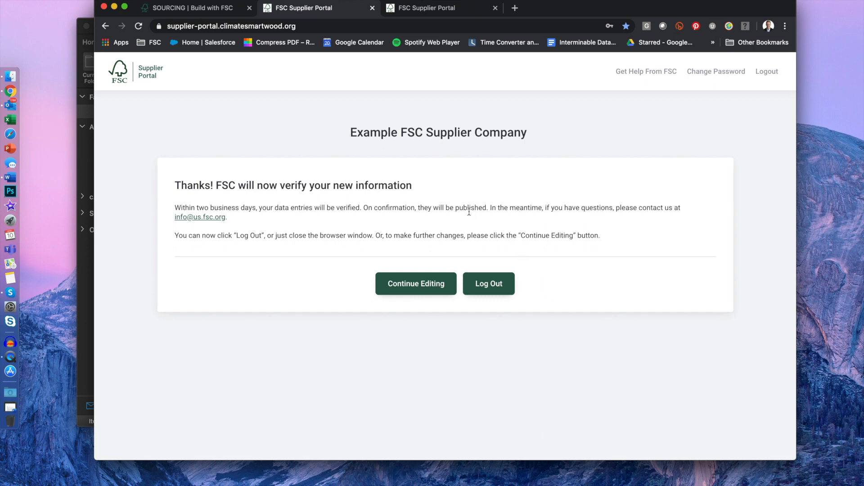
Step: Review the confirmation that entries will be verified within two business days
{"action": "left_click_drag", "start_coordinate": [445, 208], "coordinate": [446, 235]}
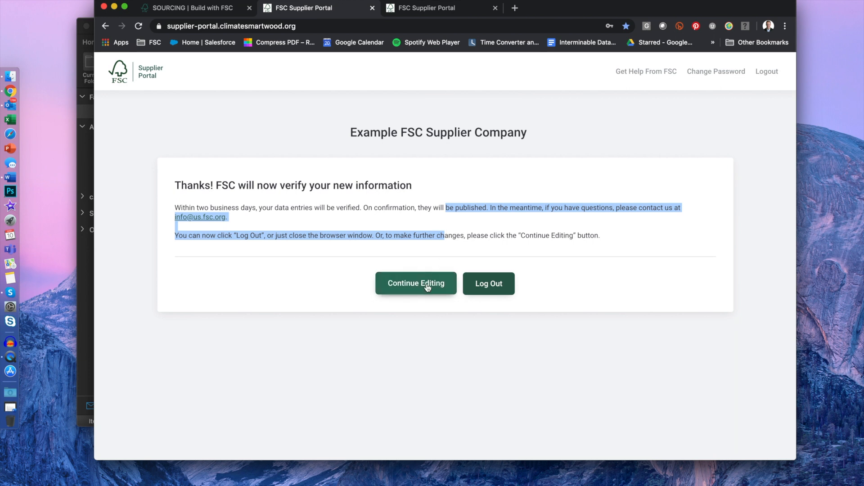
{"action": "left_click", "coordinate": [317, 291]}
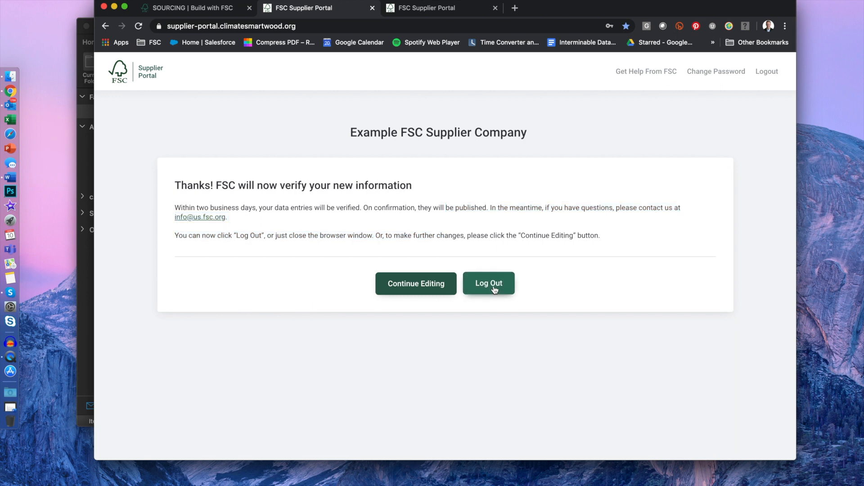
Step: Log out and bookmark the login page as 'FSC Supplier Portal'
{"action": "left_click", "coordinate": [495, 288]}
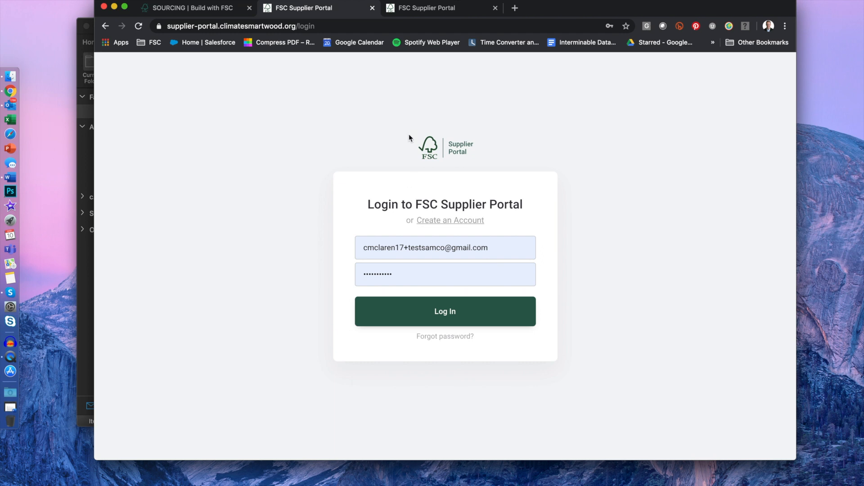
{"action": "left_click", "coordinate": [626, 26]}
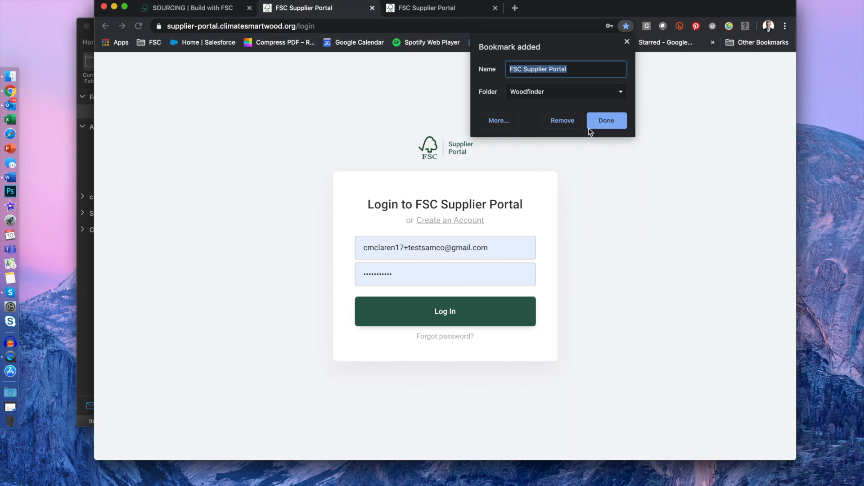
{"action": "left_click", "coordinate": [627, 42]}
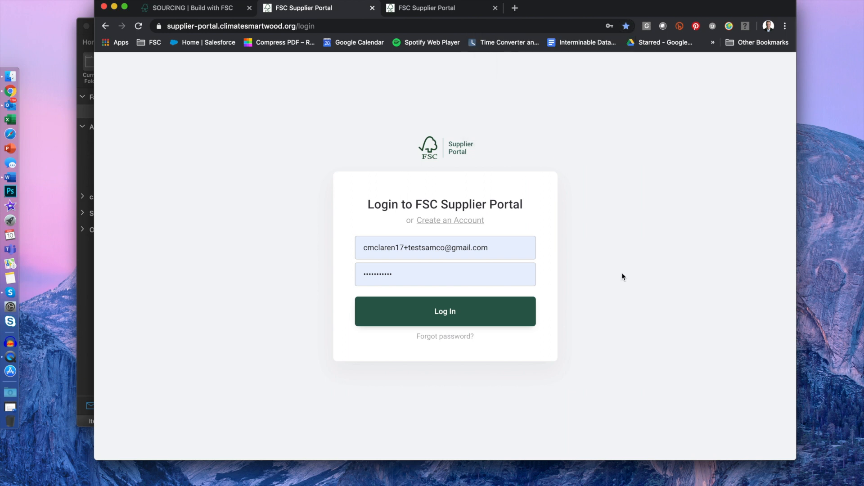